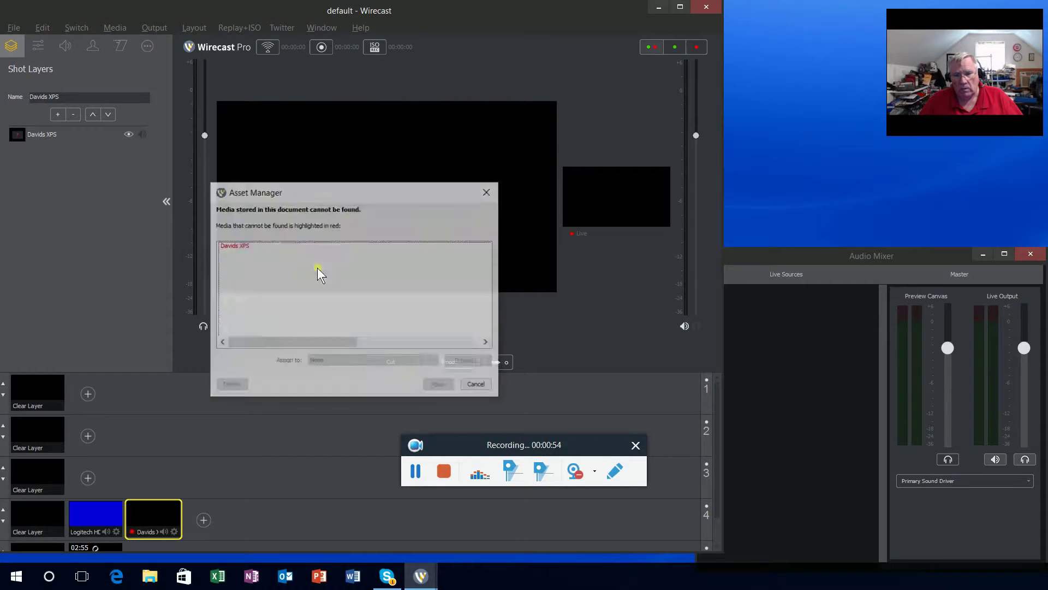
# Dismiss the missing-media dialog and review the output settings of the RTMP Server stream without changing them.
pyautogui.click(477, 385)
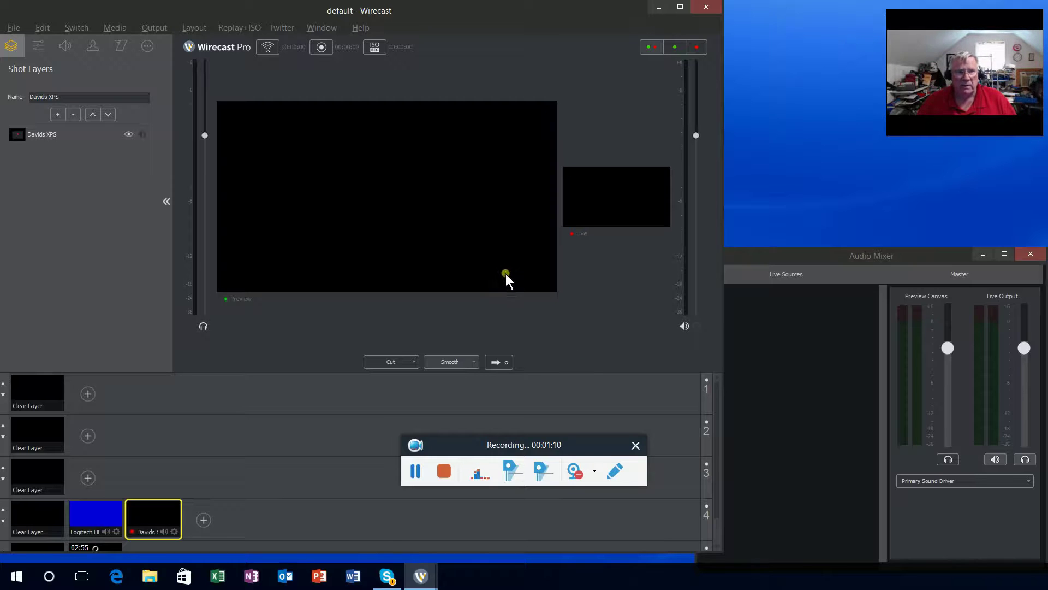
pyautogui.click(155, 27)
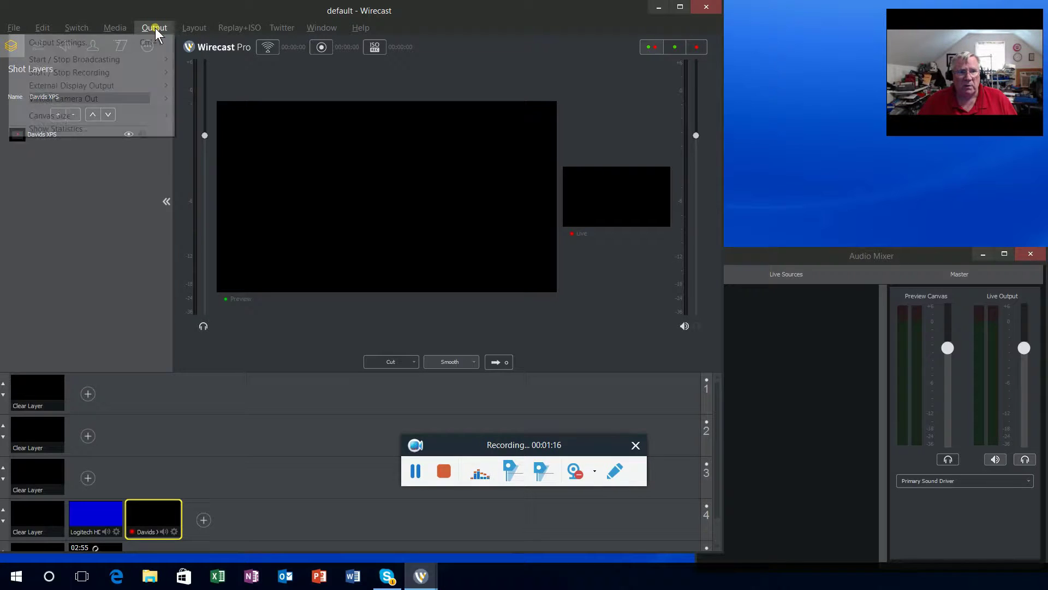
pyautogui.click(67, 43)
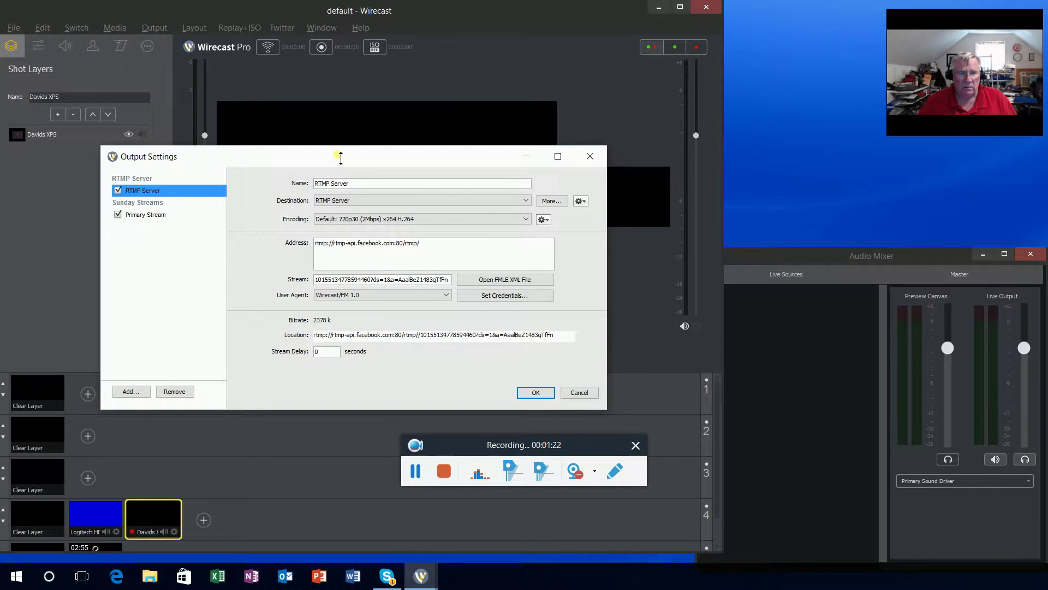
pyautogui.click(133, 189)
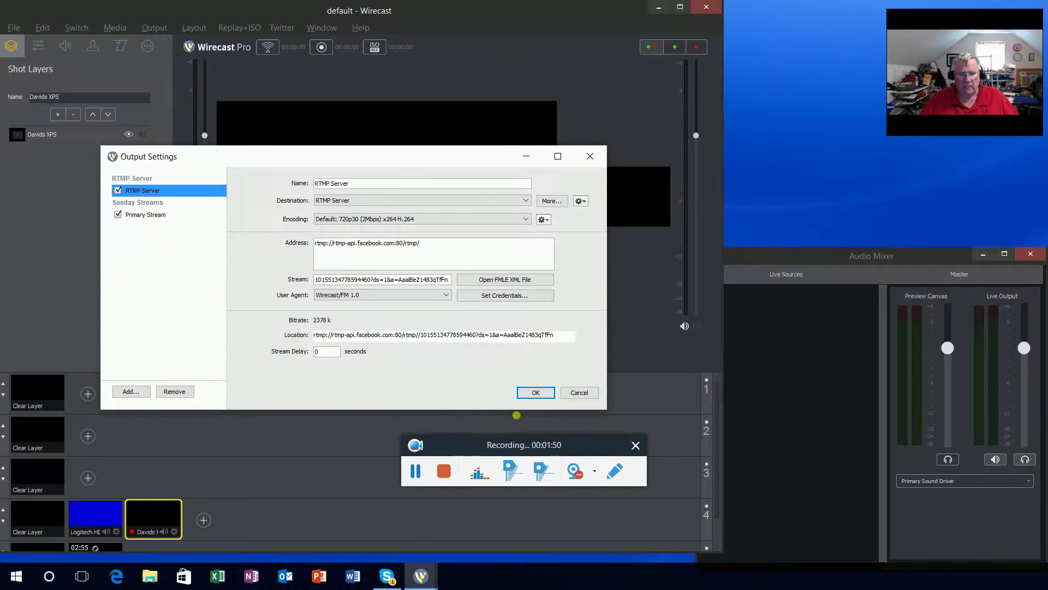
pyautogui.click(579, 393)
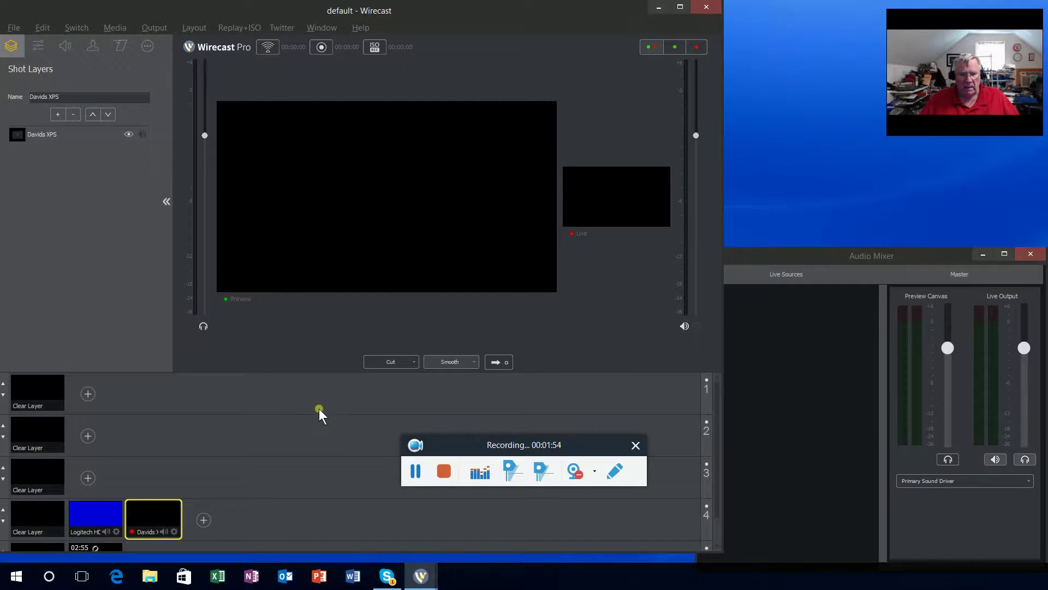
# Load the Logitech HD Pro Webcam C920 shot from layer 4 into the preview and select its webcam layer.
pyautogui.click(444, 470)
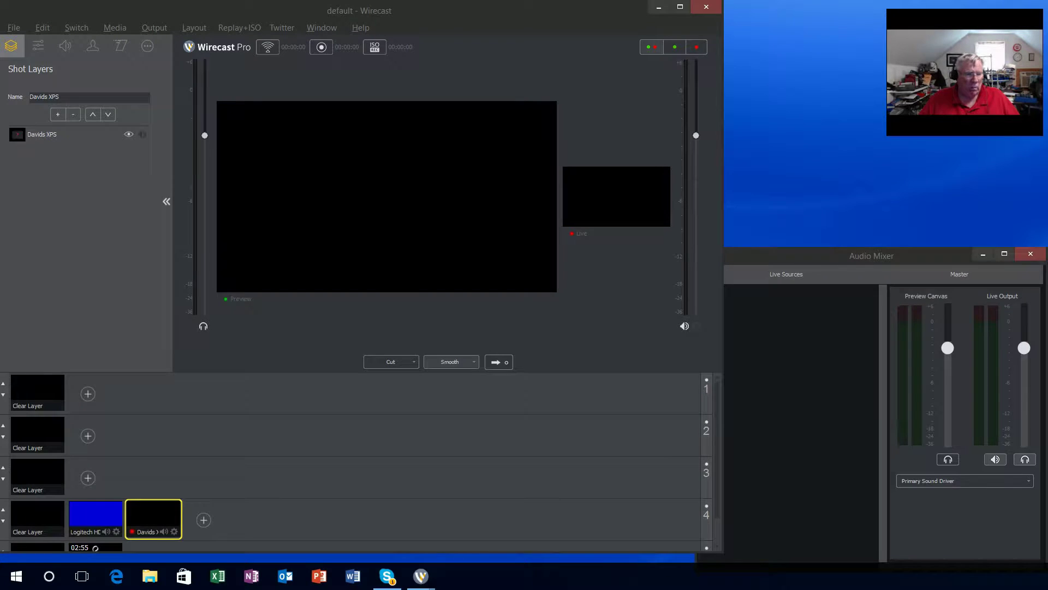
pyautogui.click(366, 488)
pyautogui.scroll(-1, 416, 457)
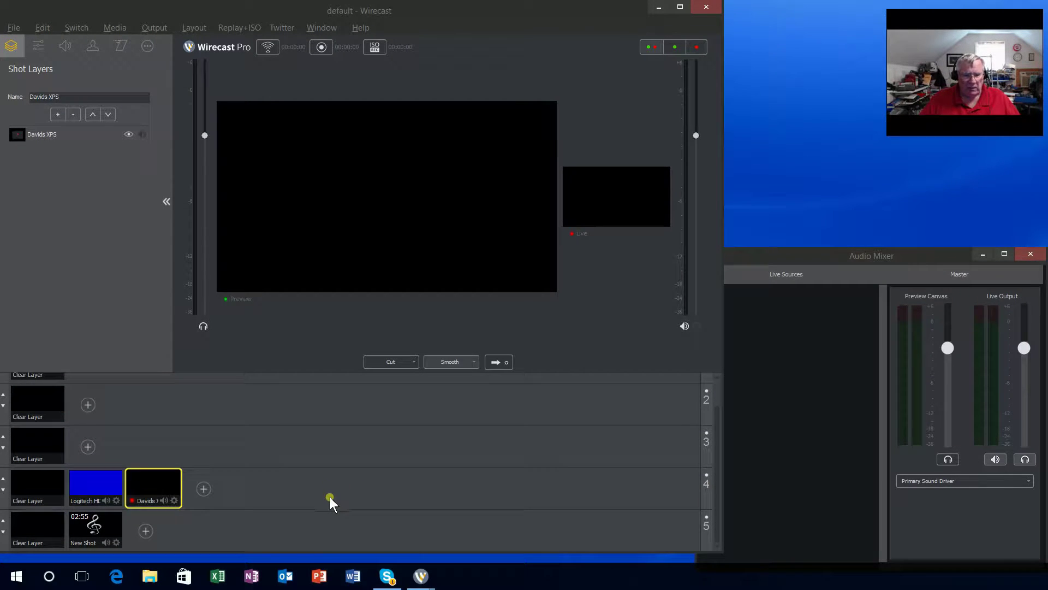
pyautogui.scroll(1, 330, 496)
pyautogui.scroll(-1, 329, 497)
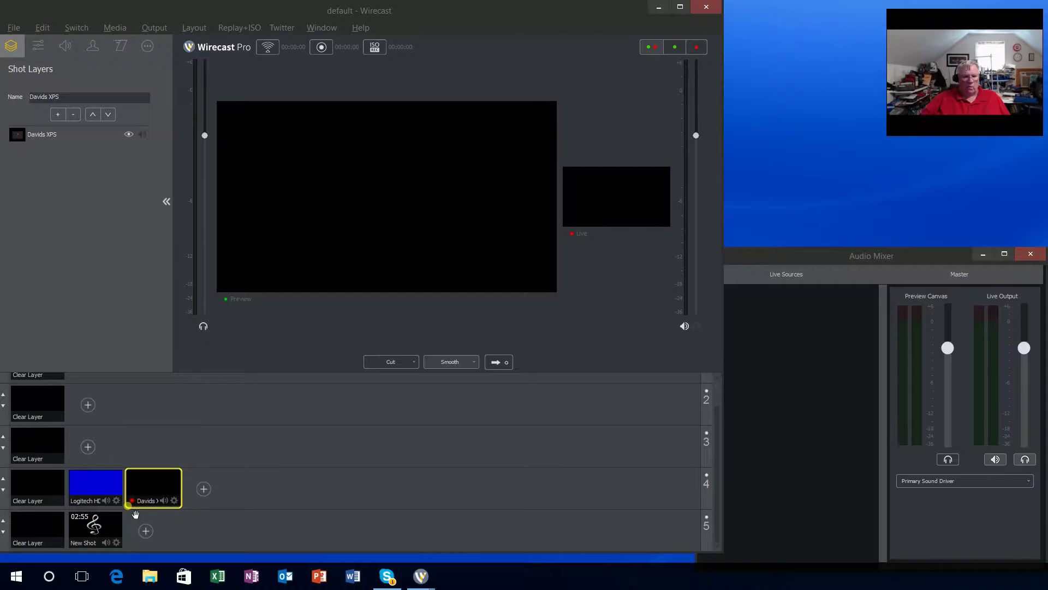
pyautogui.click(104, 482)
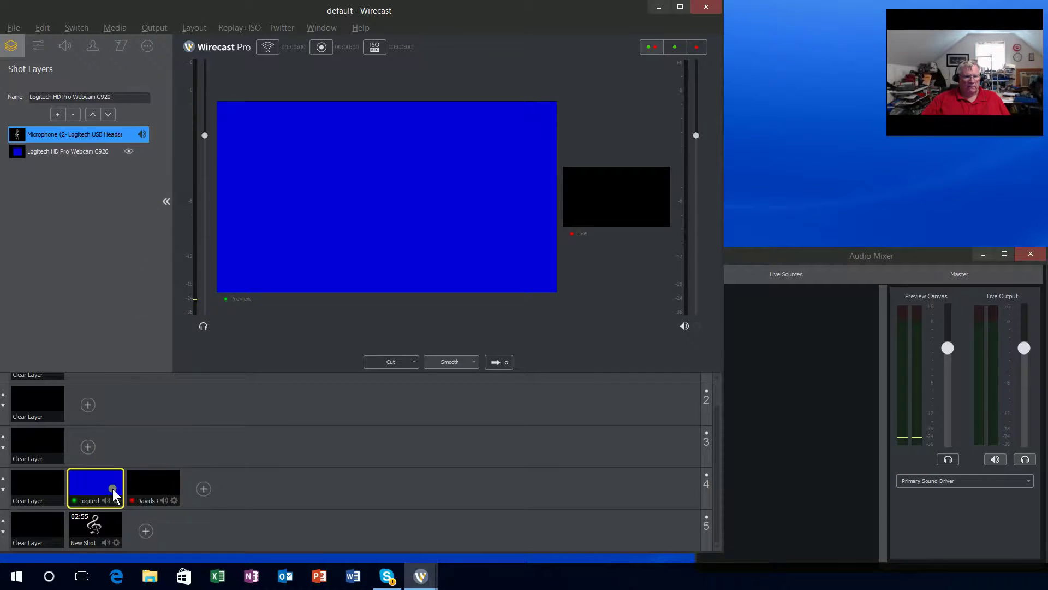
pyautogui.click(61, 151)
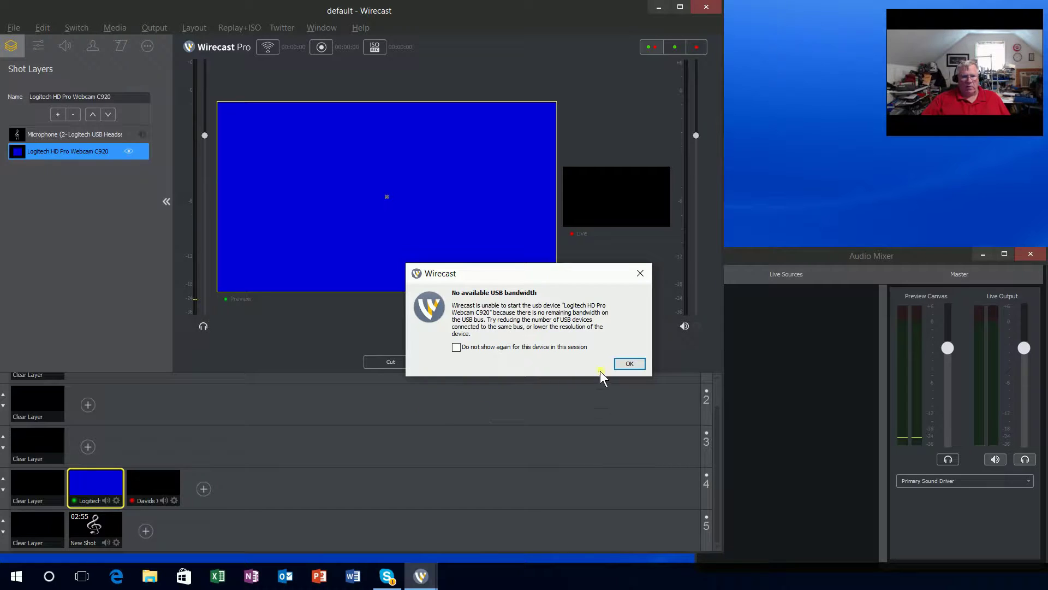
# Dismiss the USB bandwidth warning, then check and refresh the USB device list for the HD Pro Webcam C920.
pyautogui.click(629, 364)
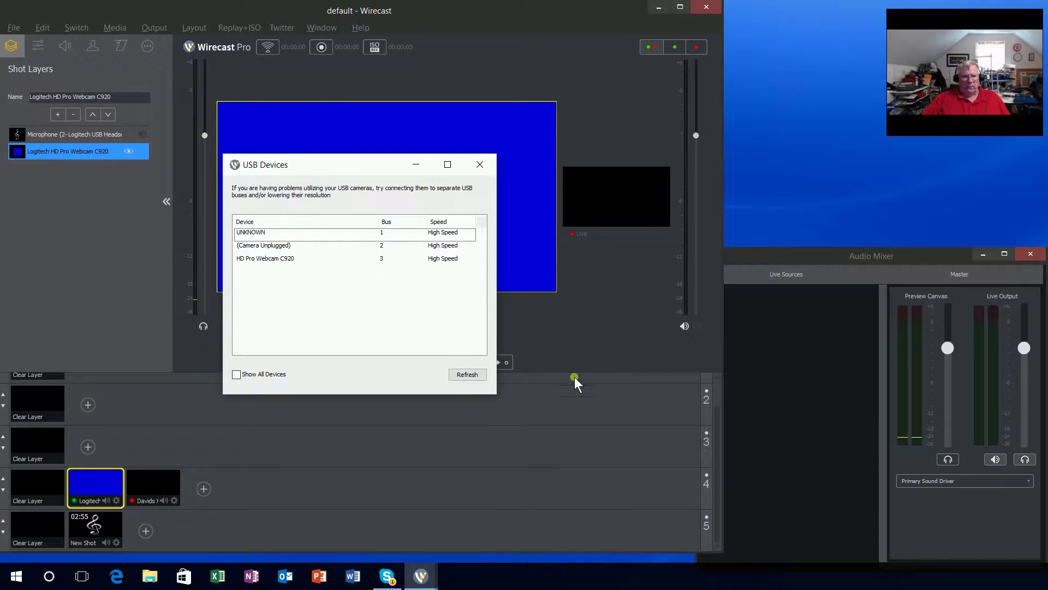
pyautogui.click(253, 260)
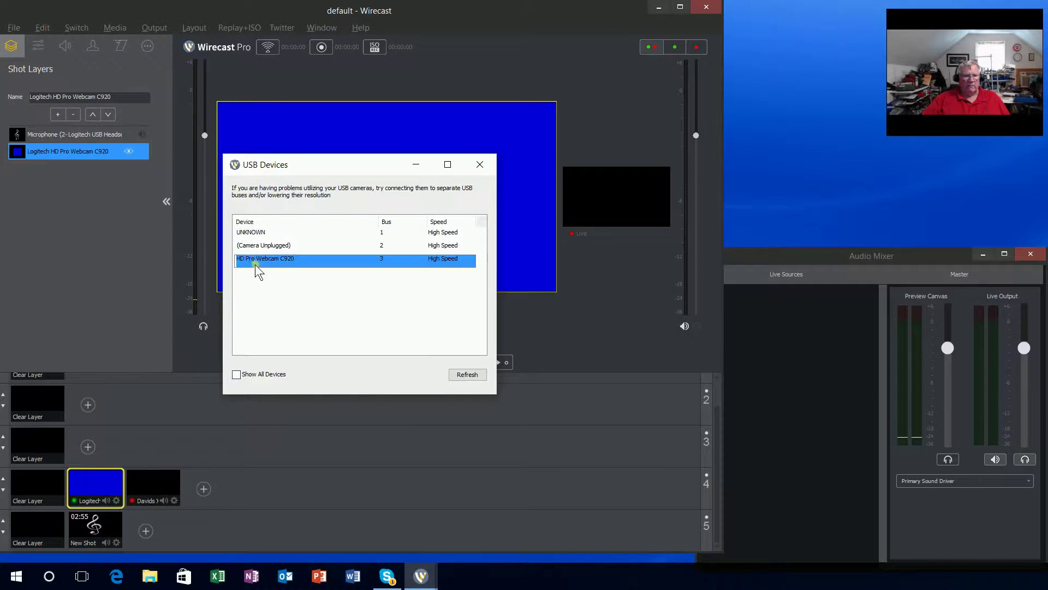
pyautogui.click(472, 376)
pyautogui.click(481, 163)
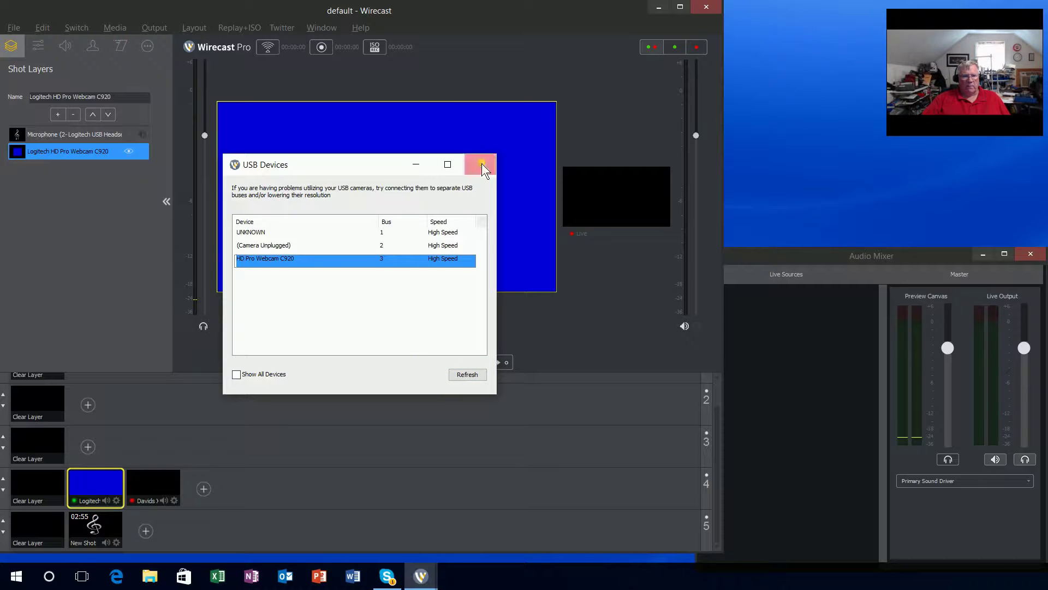
pyautogui.click(482, 164)
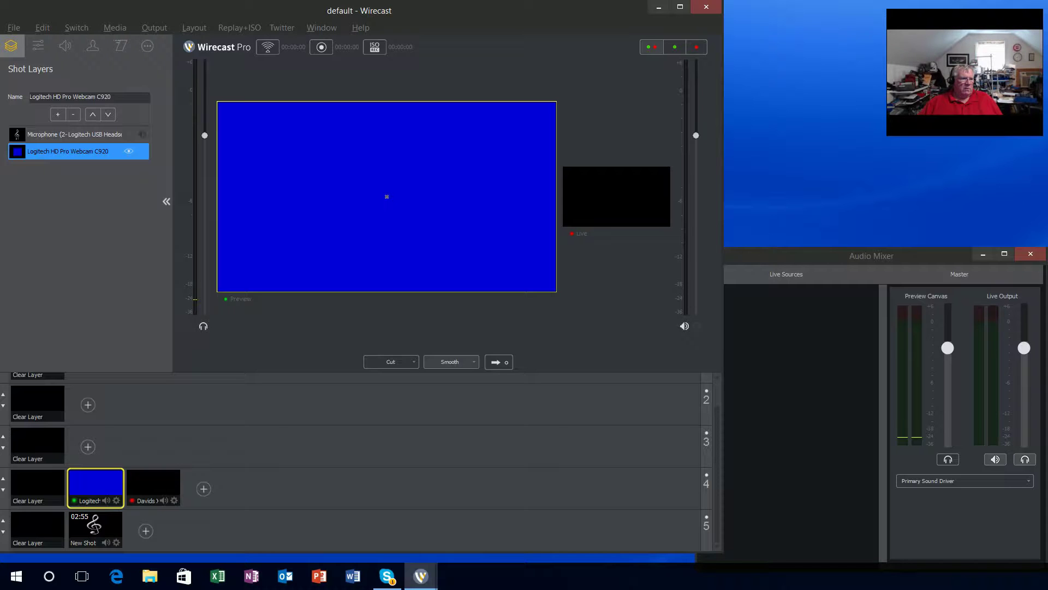
# Minimize the main Wirecast window and launch Desktop Presenter from its shortcut, placing its window on the open desktop.
pyautogui.moveTo(71, 343); pyautogui.dragTo(405, 244)
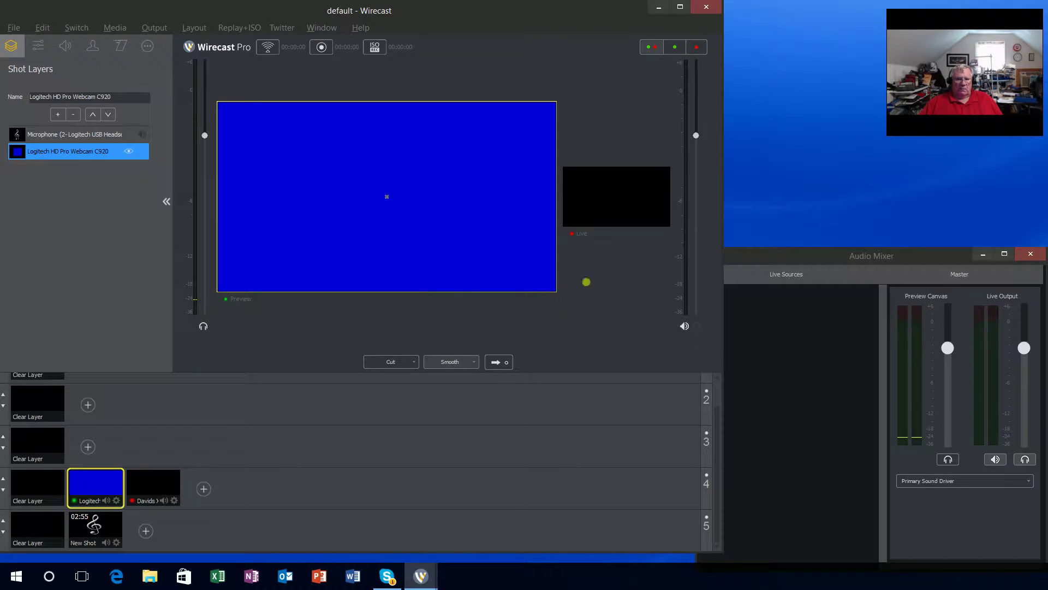
pyautogui.click(661, 8)
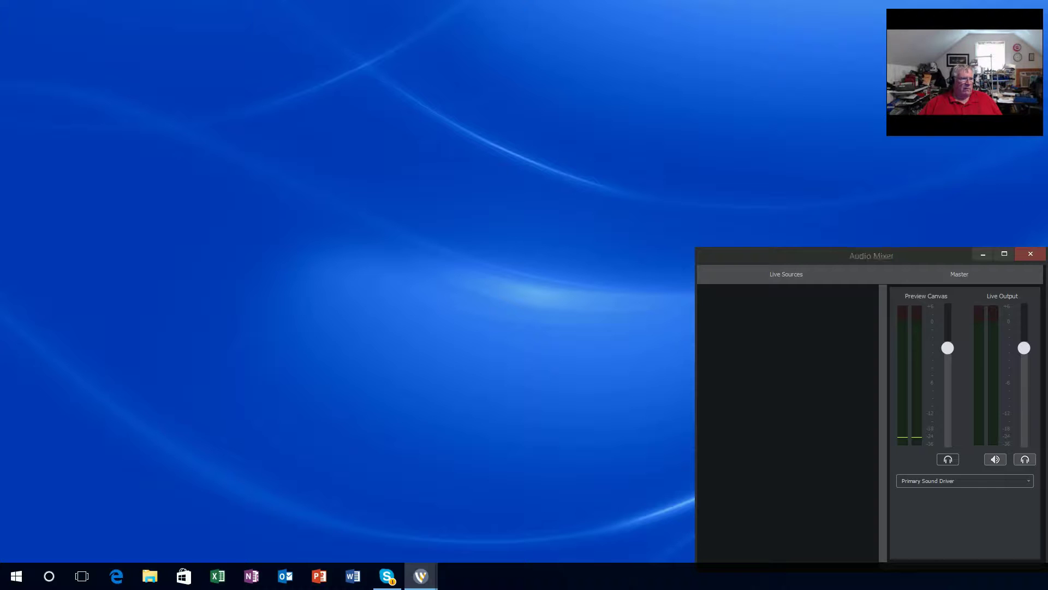
pyautogui.moveTo(928, 66); pyautogui.dragTo(235, 143)
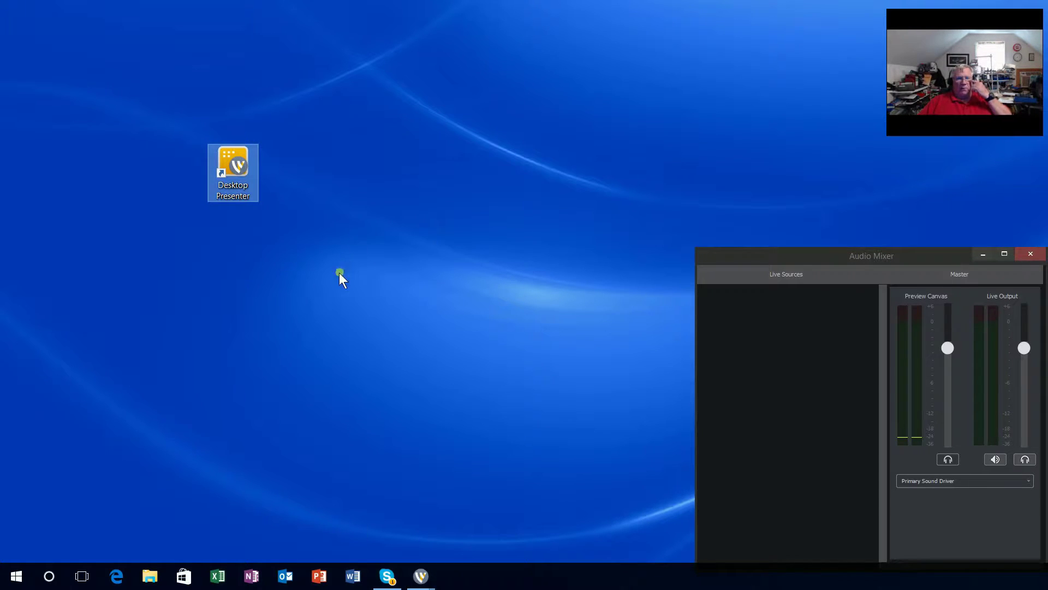
pyautogui.doubleClick(227, 165)
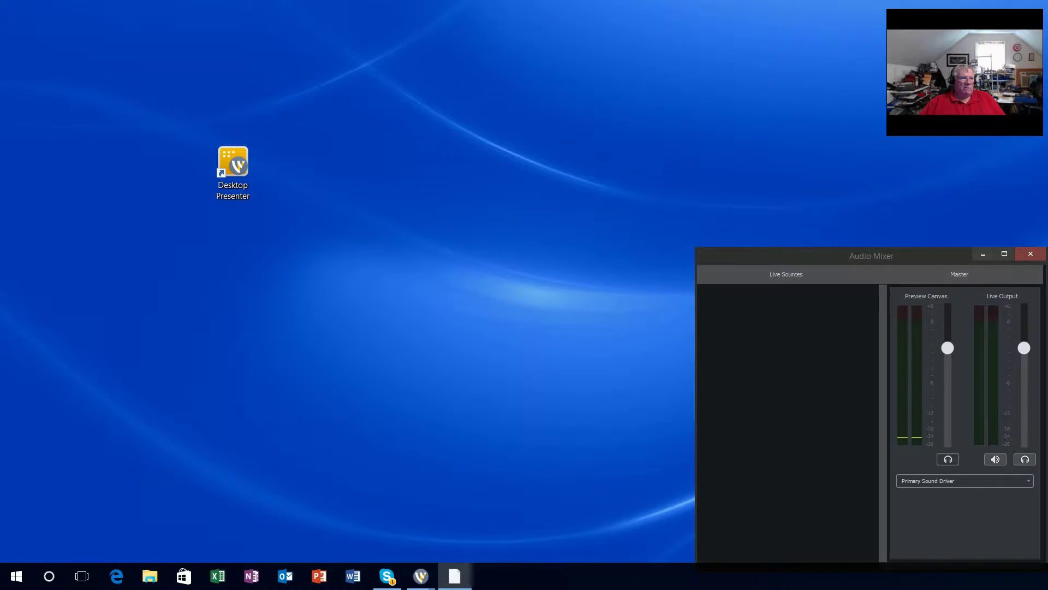
pyautogui.moveTo(110, 94); pyautogui.dragTo(433, 106)
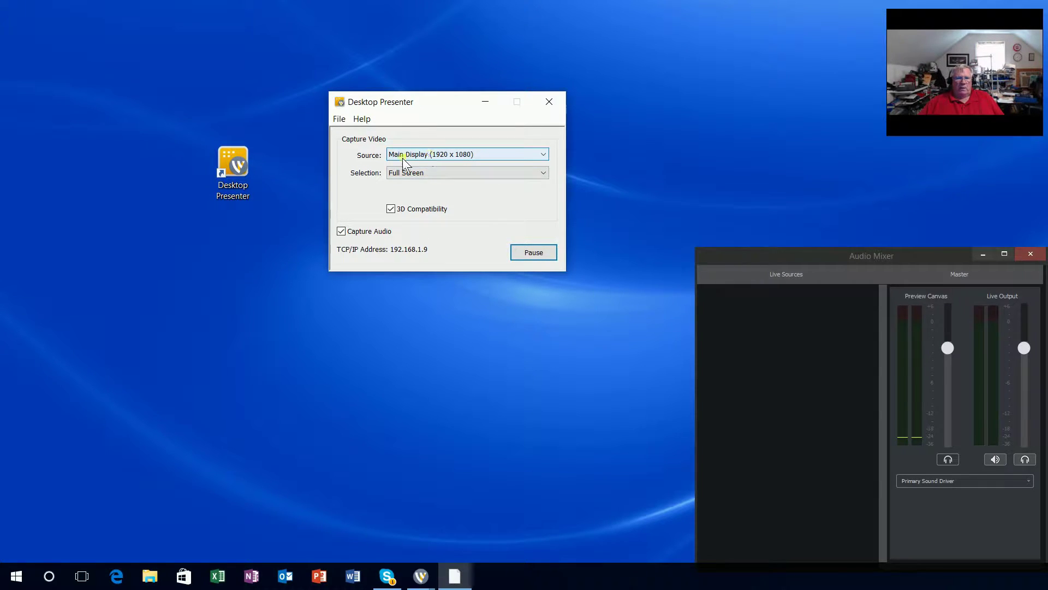
# Set Desktop Presenter's capture source to Main Display (1920 x 1080) and move its window to the other screen.
pyautogui.click(545, 155)
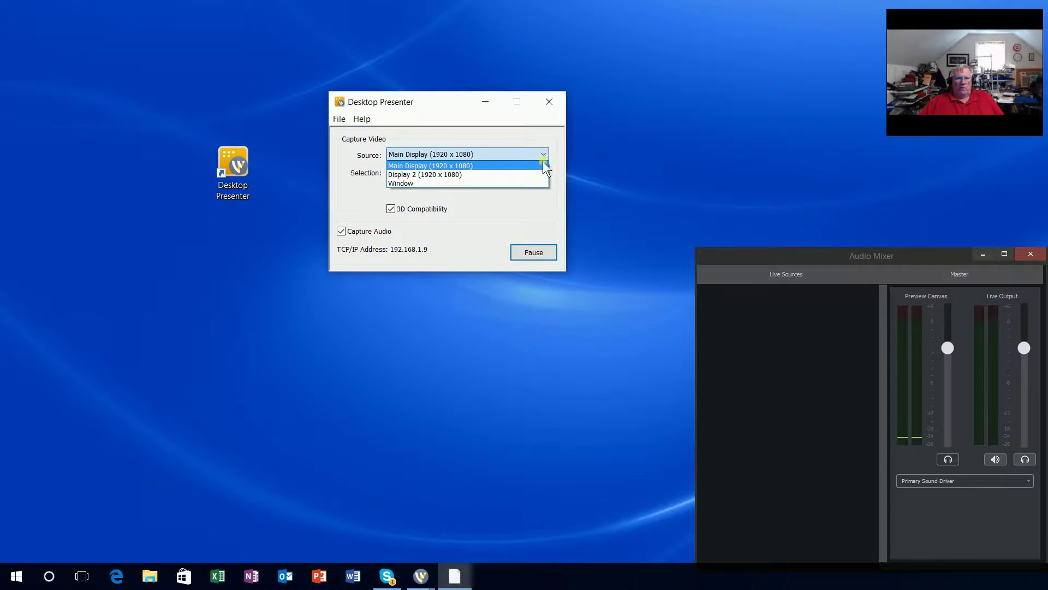
pyautogui.click(408, 165)
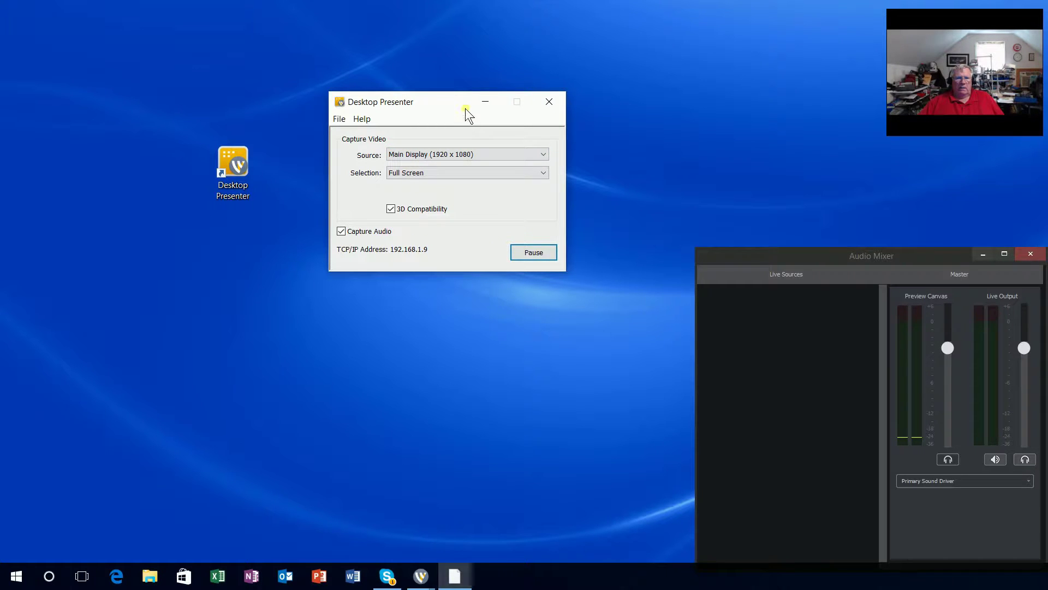
pyautogui.moveTo(466, 108); pyautogui.dragTo(40, 159)
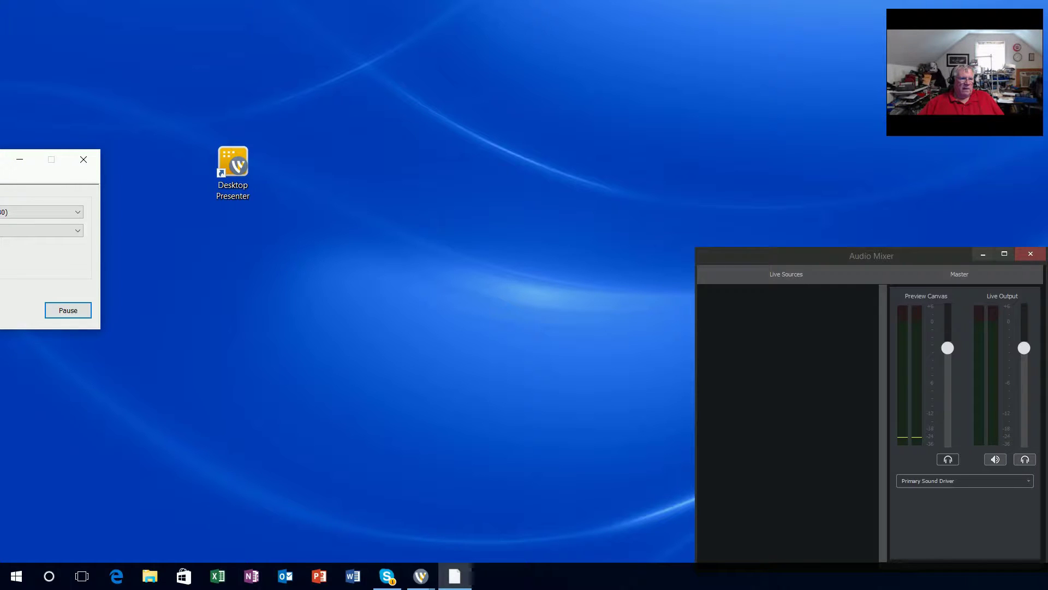
pyautogui.moveTo(1, 159); pyautogui.dragTo(0, 150)
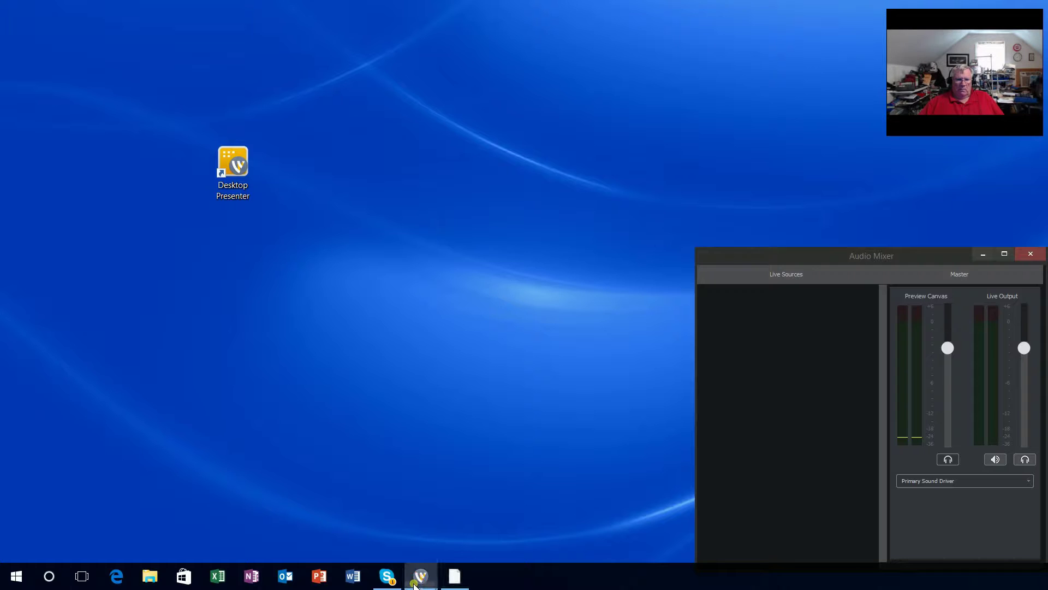
# Switch back to the main Wirecast window and load the remote desktop shot from layer 4 into the preview.
pyautogui.moveTo(414, 569)
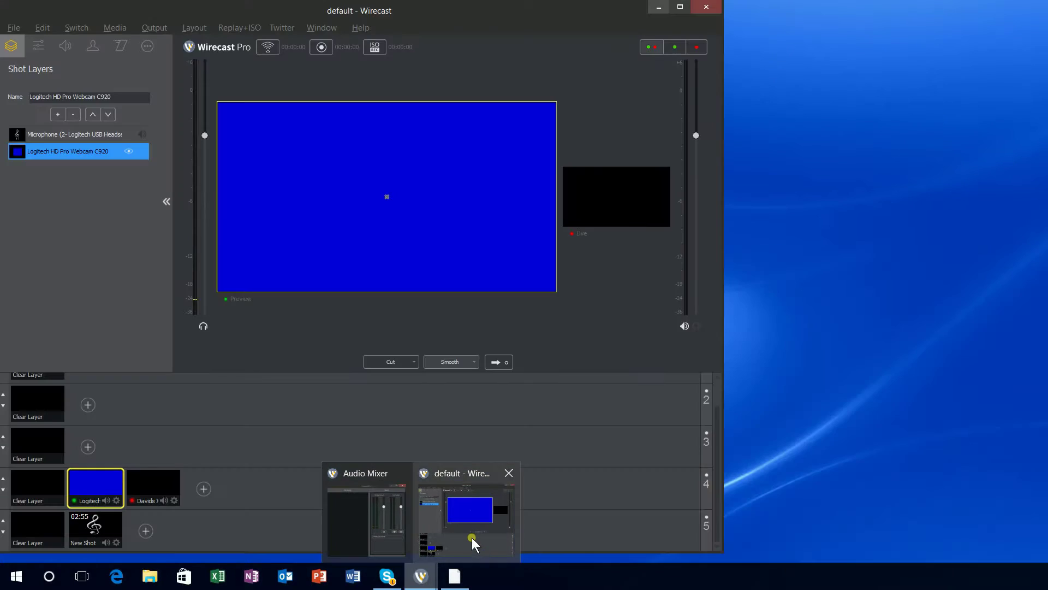
pyautogui.click(466, 528)
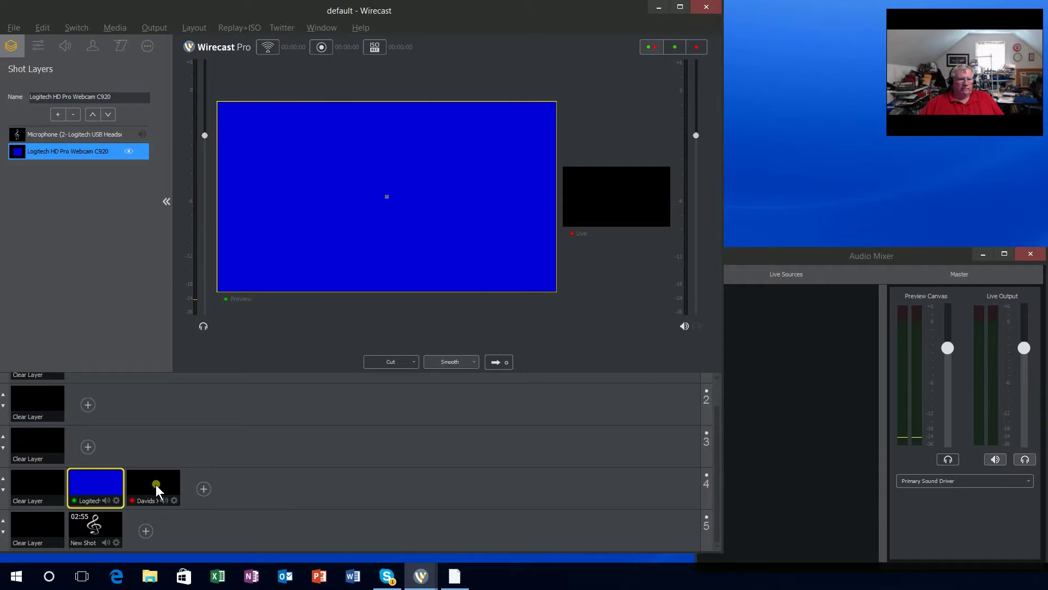
pyautogui.click(156, 484)
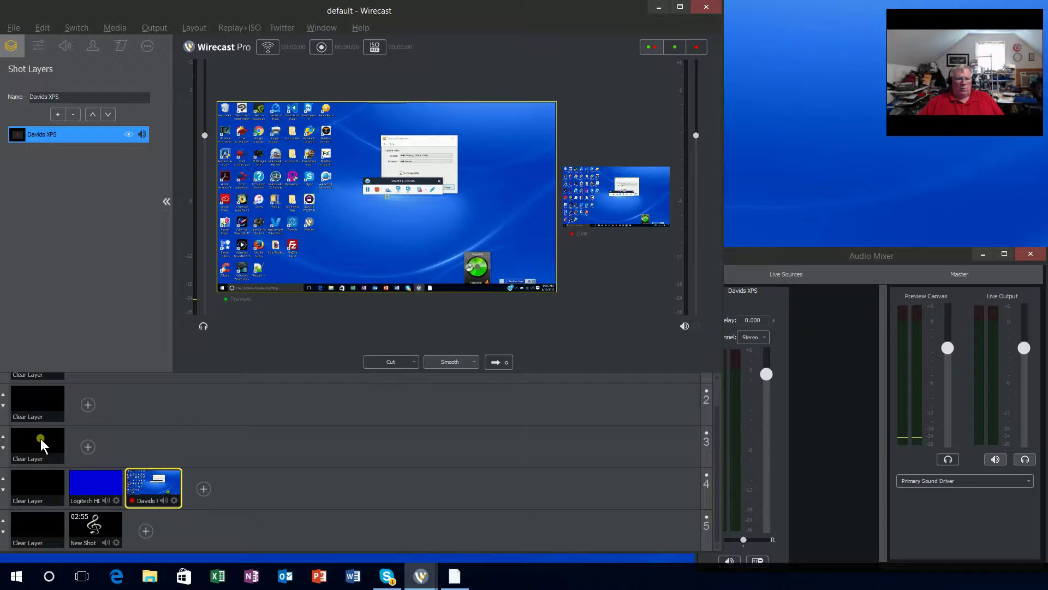
# Add the media file "breeze profile.jpg" from the Pictures folder as a shot on layer 3 and collapse the Shot Layers pane.
pyautogui.scroll(1, 228, 462)
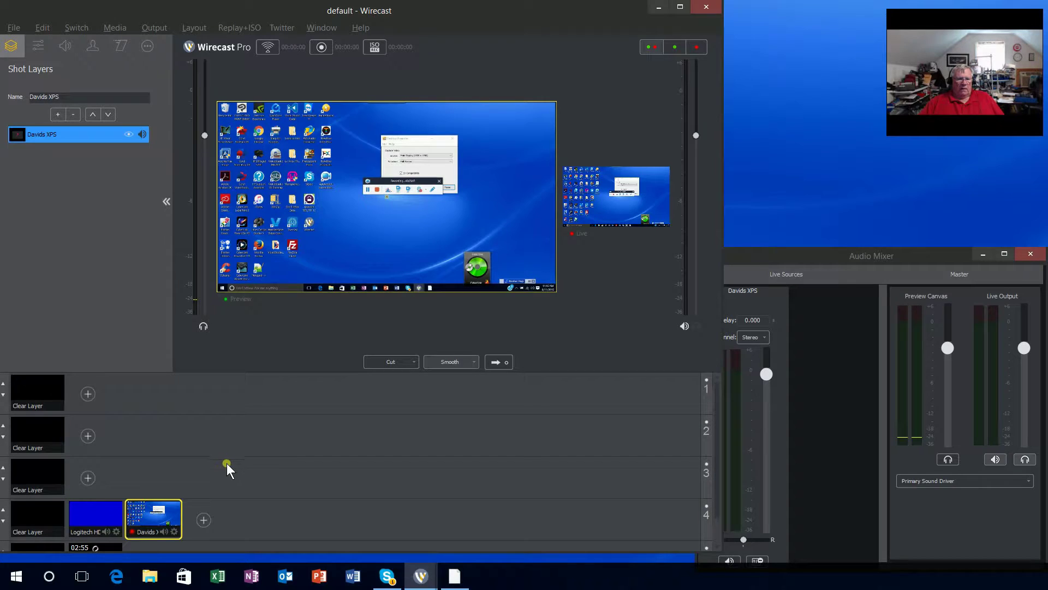
pyautogui.scroll(-1, 228, 469)
pyautogui.scroll(1, 229, 467)
pyautogui.click(87, 478)
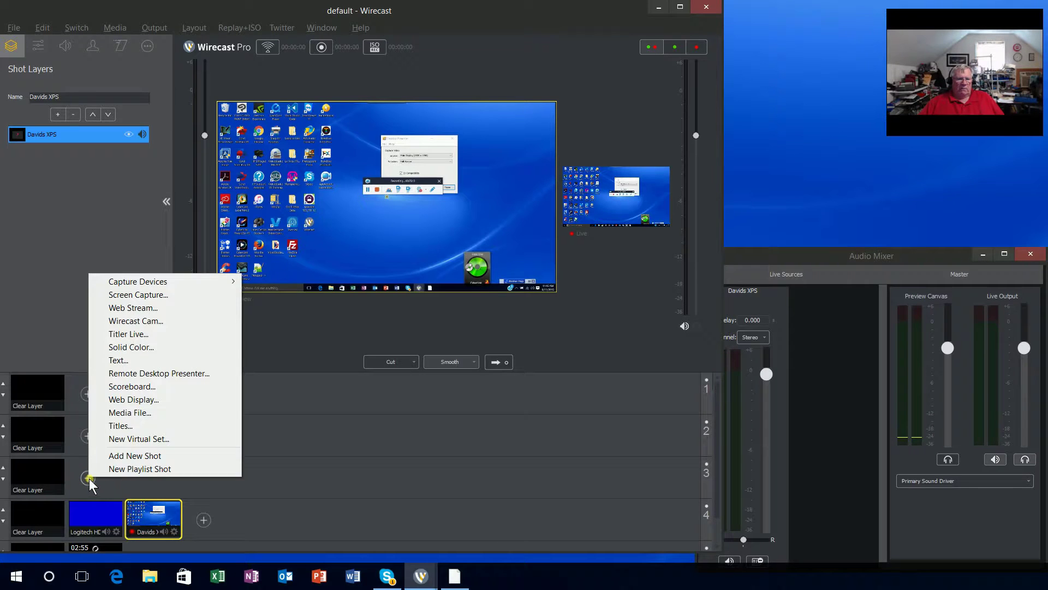
pyautogui.moveTo(152, 280)
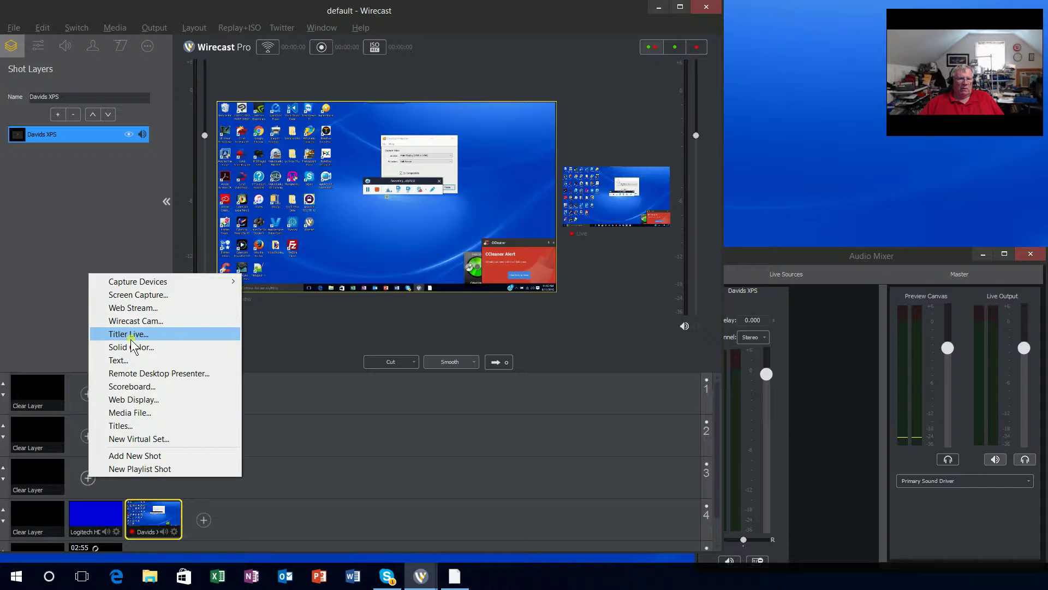
pyautogui.click(129, 414)
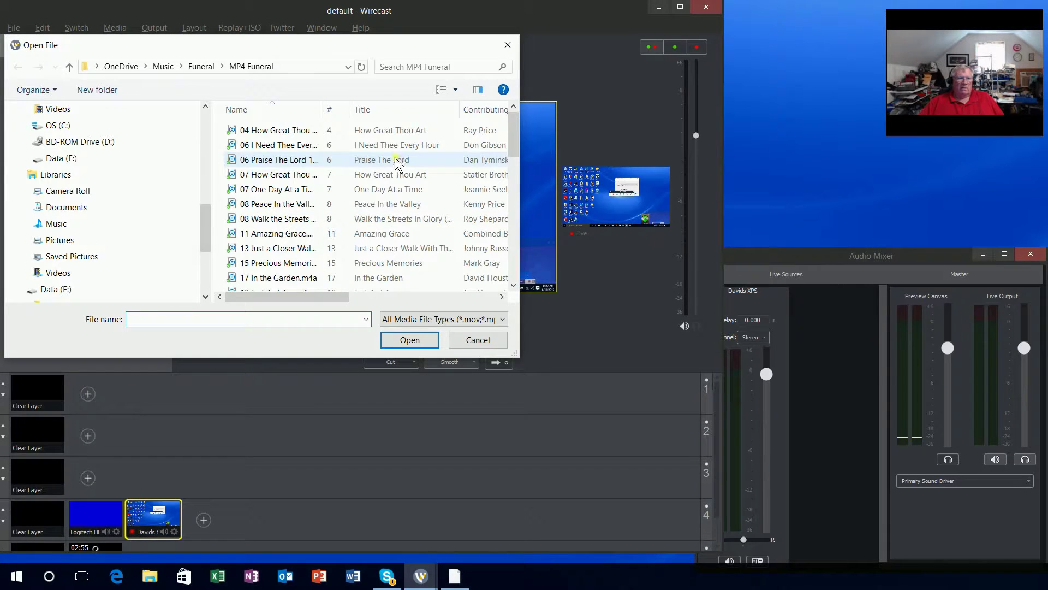
pyautogui.moveTo(205, 235); pyautogui.dragTo(205, 215)
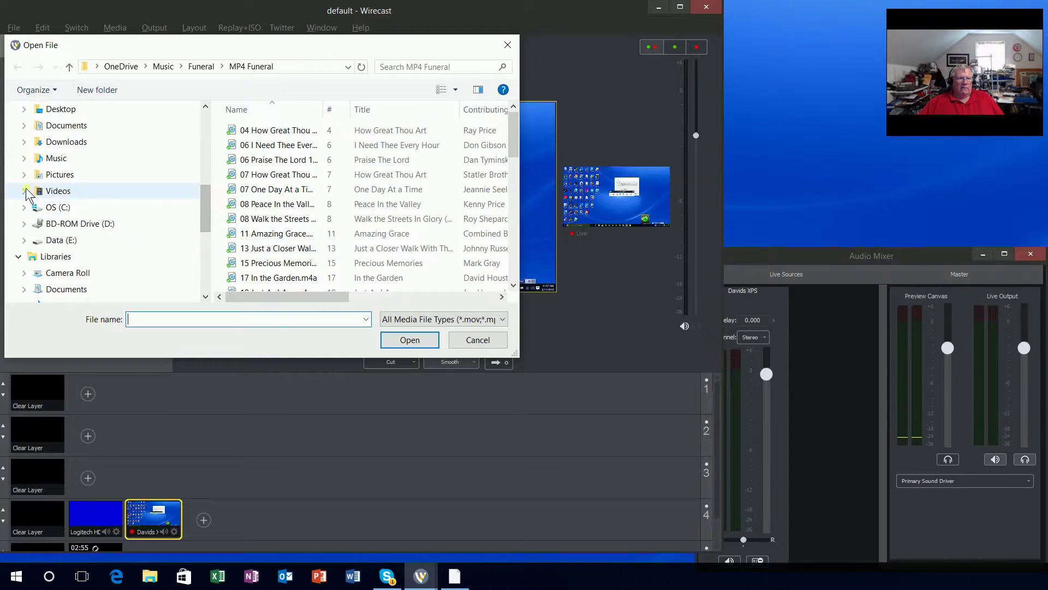
pyautogui.click(55, 176)
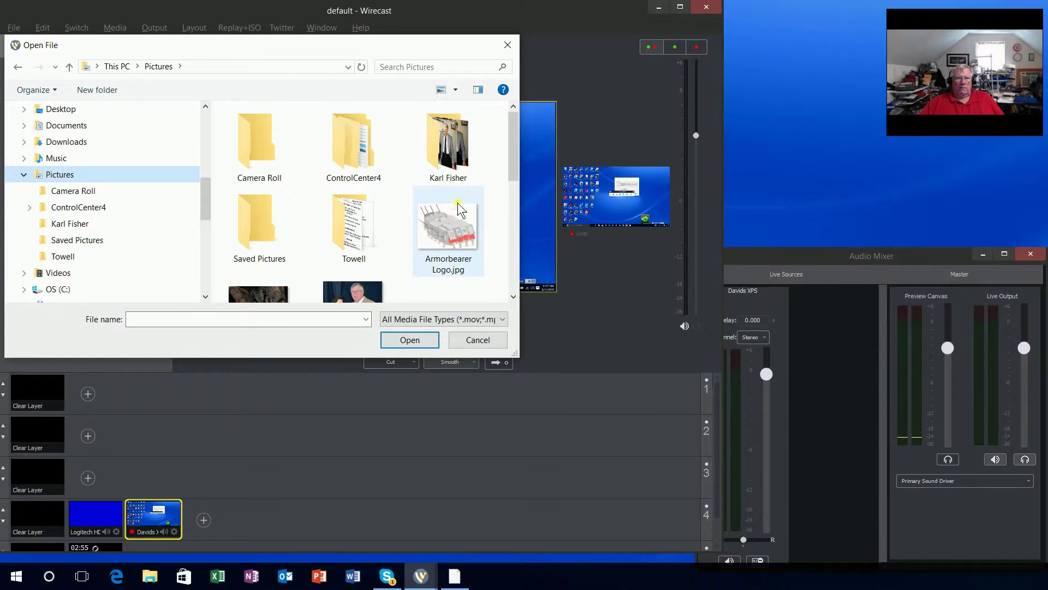
pyautogui.moveTo(515, 159); pyautogui.dragTo(519, 194)
pyautogui.click(278, 244)
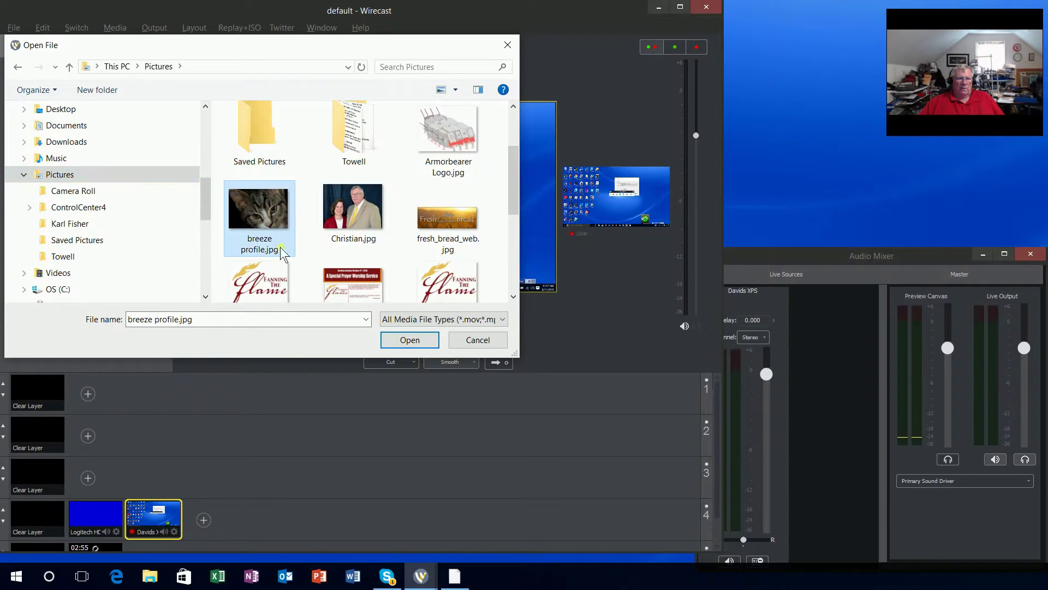
pyautogui.click(403, 342)
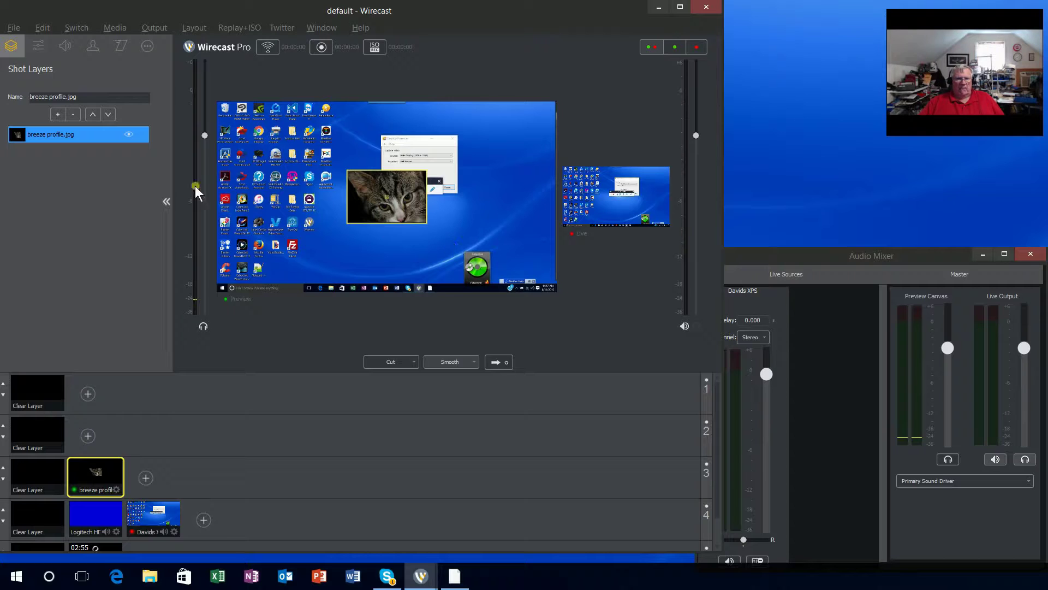
pyautogui.click(166, 202)
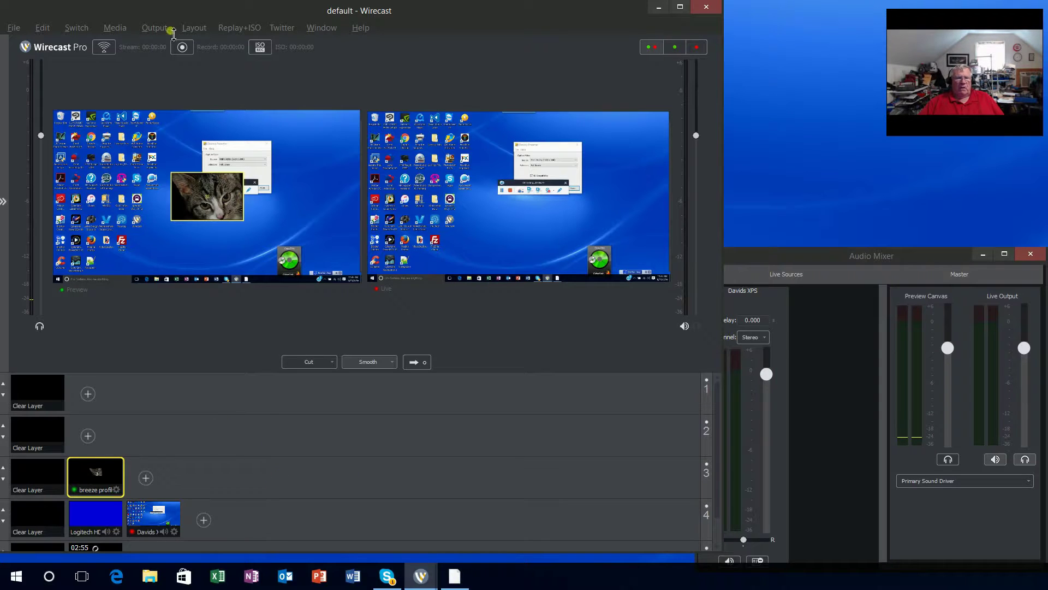
# Review the General preferences and the available shot transition options without changing any setting.
pyautogui.click(43, 26)
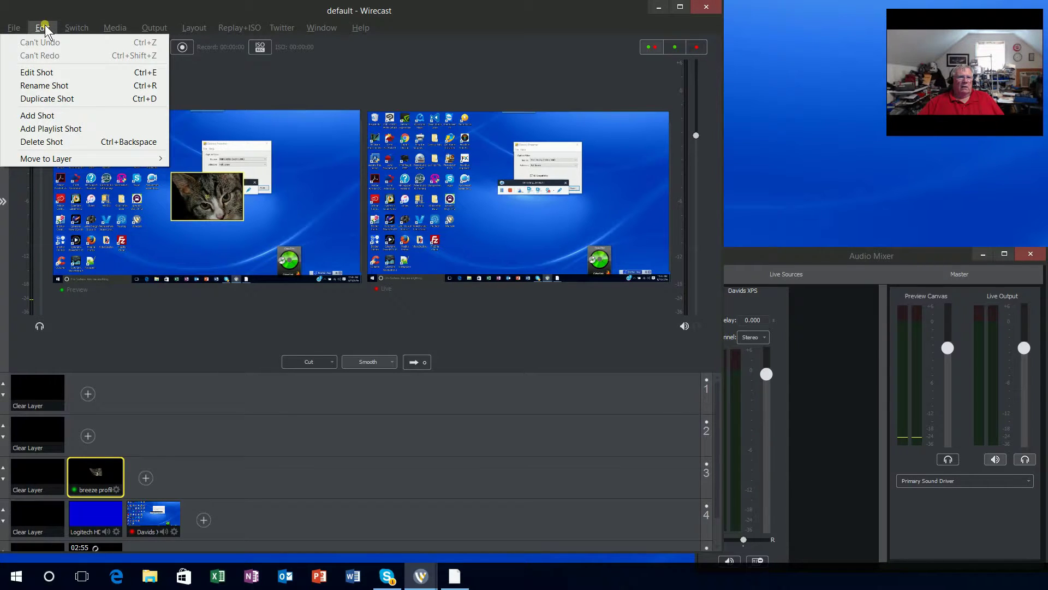
pyautogui.moveTo(14, 33)
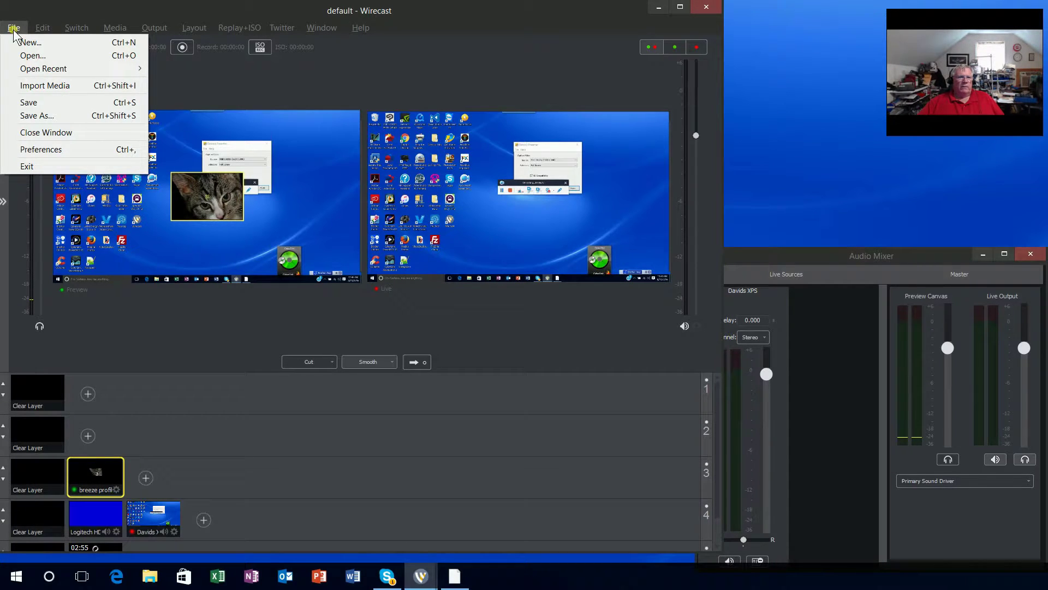
pyautogui.click(35, 149)
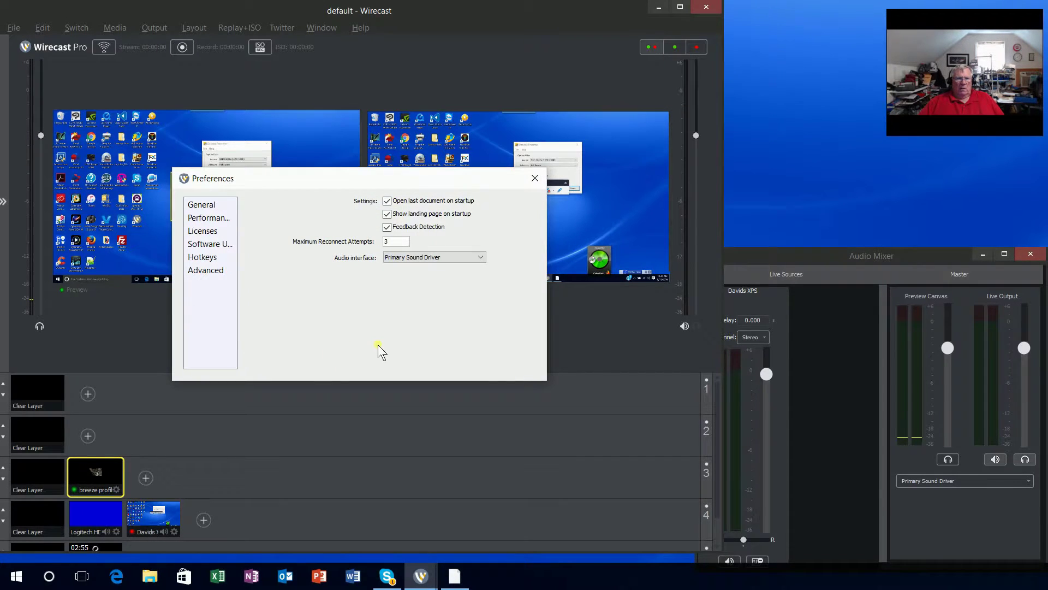
pyautogui.click(202, 205)
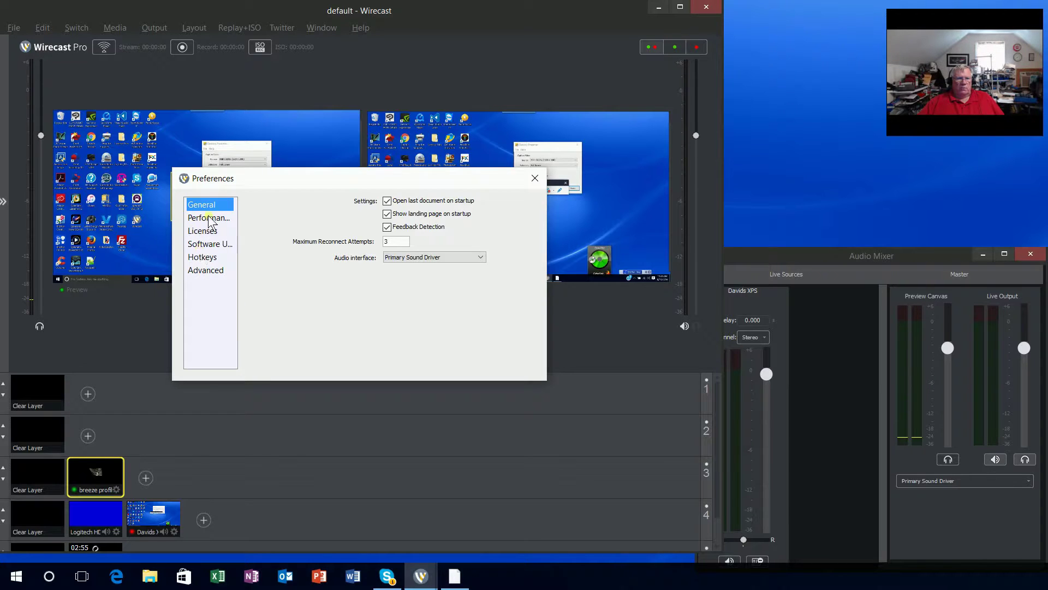
pyautogui.click(208, 217)
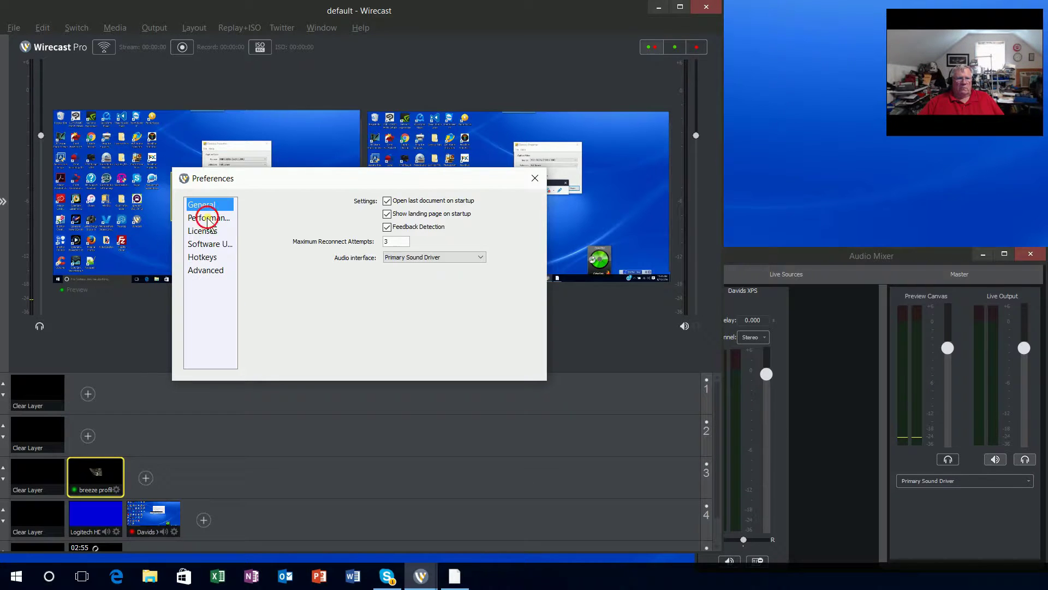
pyautogui.click(534, 178)
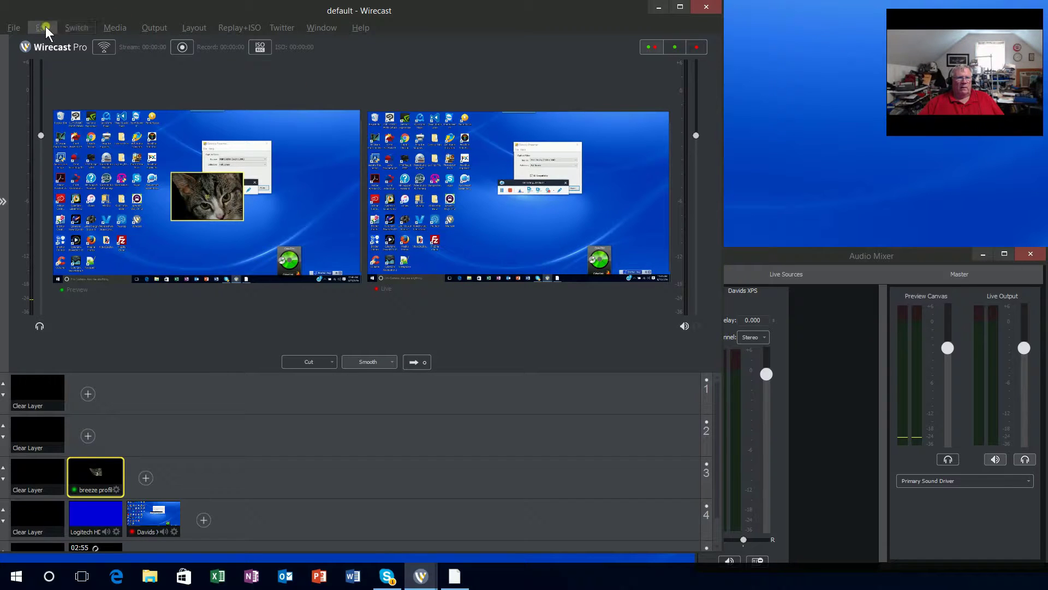
pyautogui.click(79, 25)
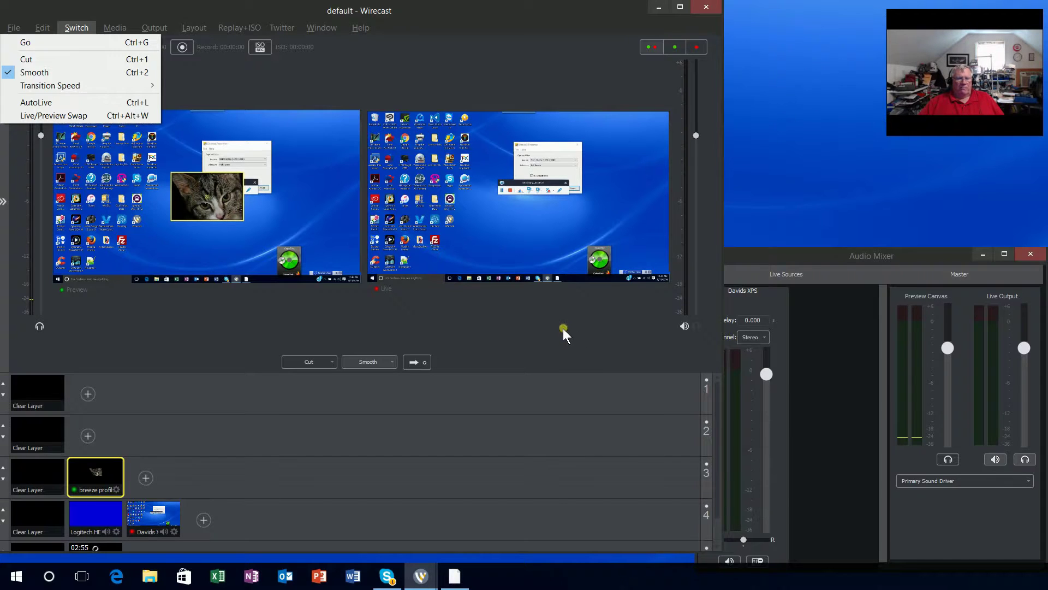
pyautogui.click(543, 318)
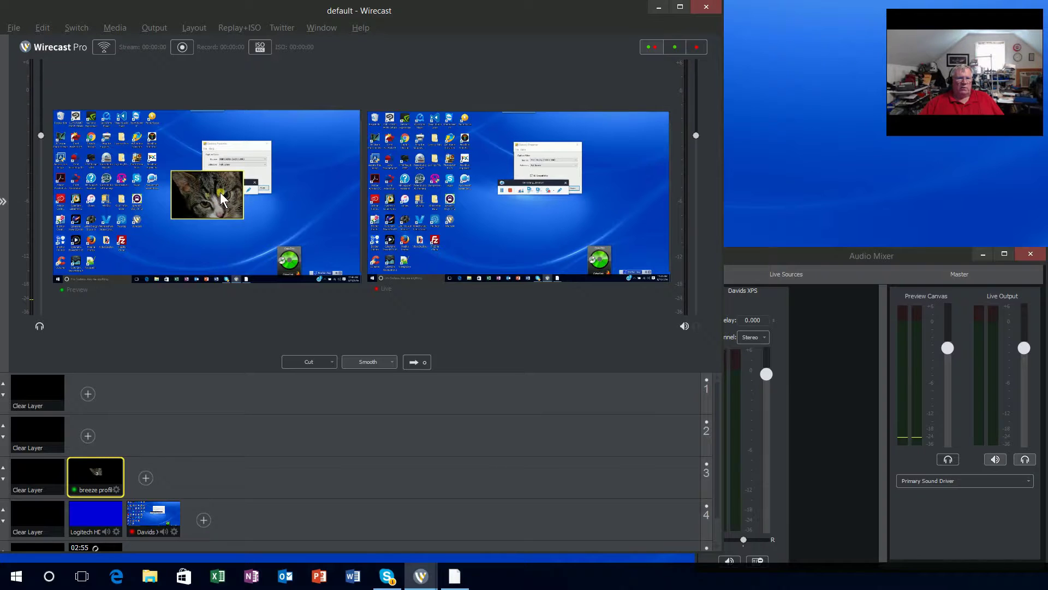
# Scale the breeze profile.jpg picture to about 369% and move it to about position -20, 24 with 100% opacity.
pyautogui.moveTo(220, 196)
pyautogui.mouseDown()
pyautogui.moveTo(183, 177)
pyautogui.moveTo(228, 186)
pyautogui.moveTo(197, 161)
pyautogui.moveTo(243, 201)
pyautogui.moveTo(220, 196)
pyautogui.mouseUp()
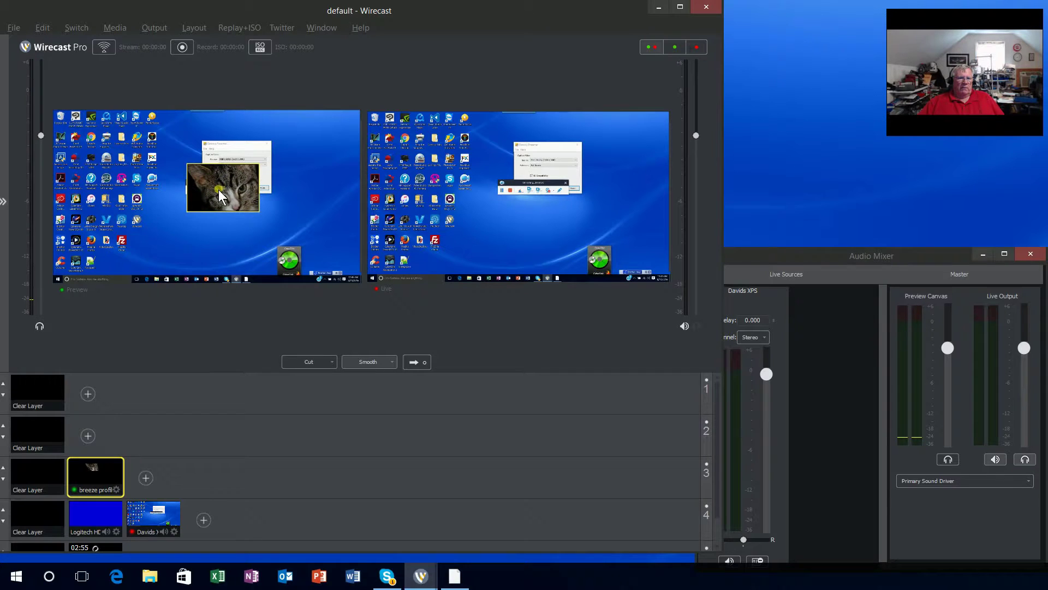
pyautogui.doubleClick(90, 471)
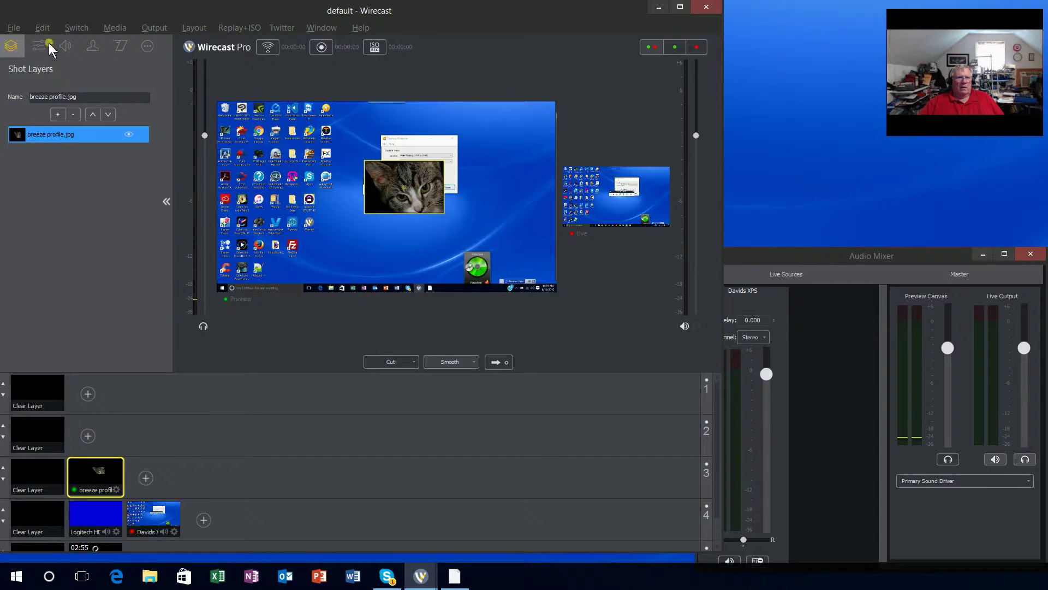
pyautogui.click(32, 49)
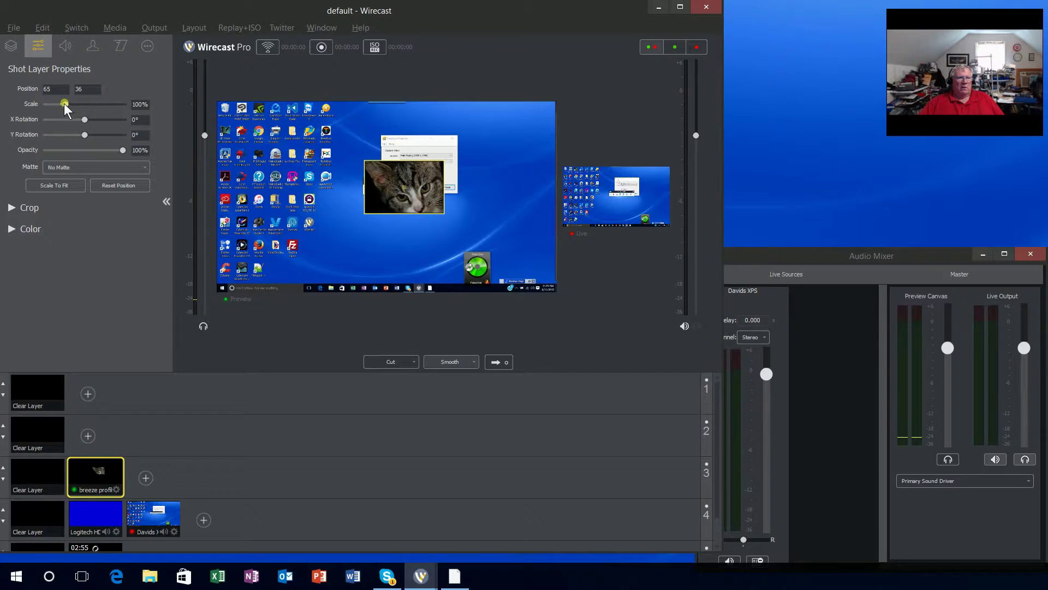
pyautogui.moveTo(64, 105); pyautogui.dragTo(123, 111)
pyautogui.click(406, 192)
pyautogui.moveTo(406, 193); pyautogui.dragTo(383, 195)
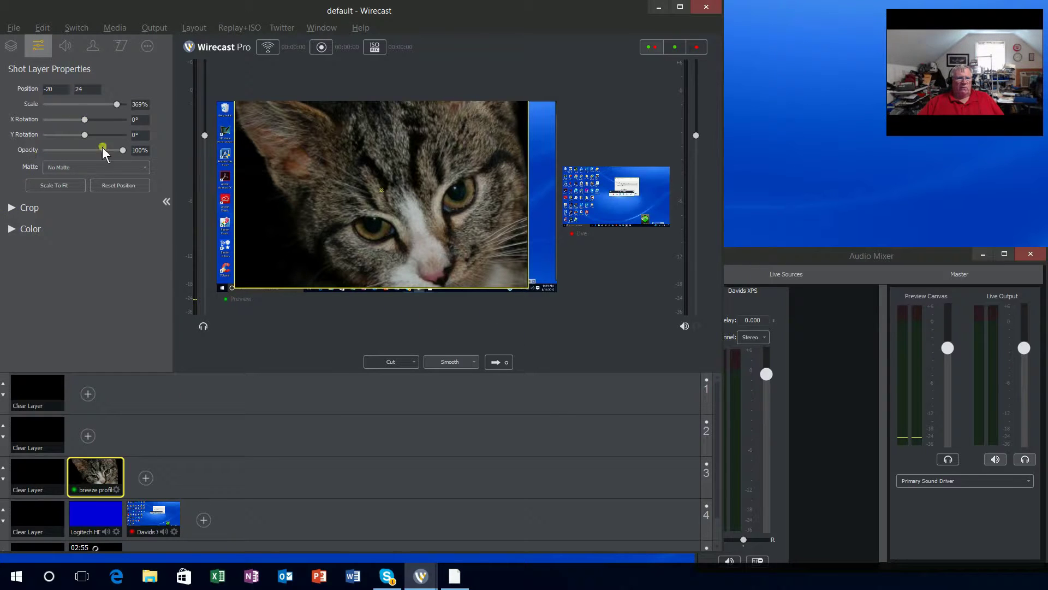
pyautogui.moveTo(122, 149)
pyautogui.mouseDown()
pyautogui.moveTo(84, 151)
pyautogui.moveTo(125, 153)
pyautogui.mouseUp()
# Review the picture's build-in and build-out directions and enable Decelerate In for its build-in.
pyautogui.click(122, 42)
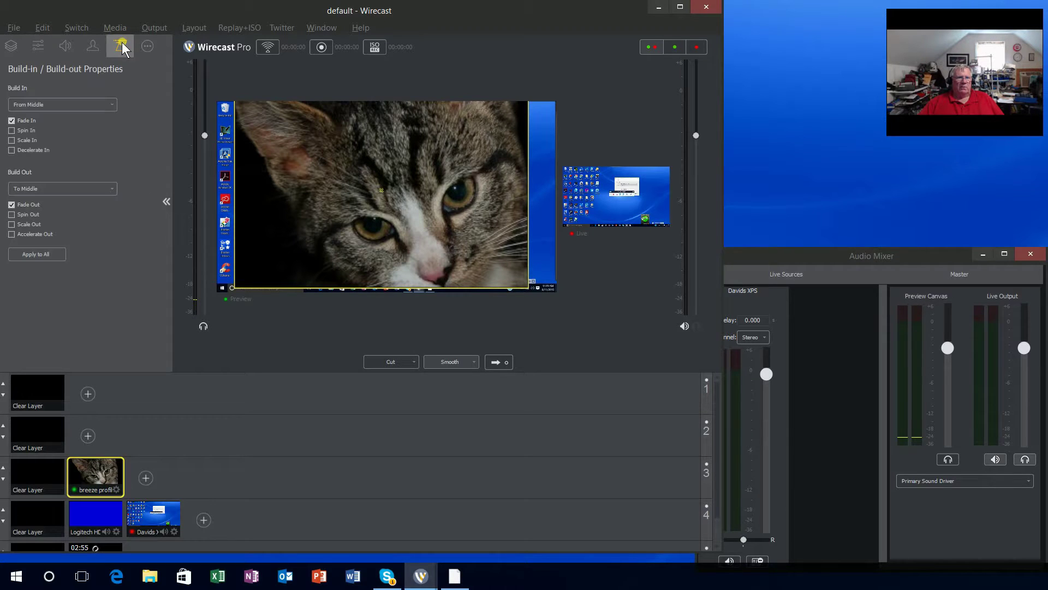
pyautogui.click(31, 99)
pyautogui.click(112, 189)
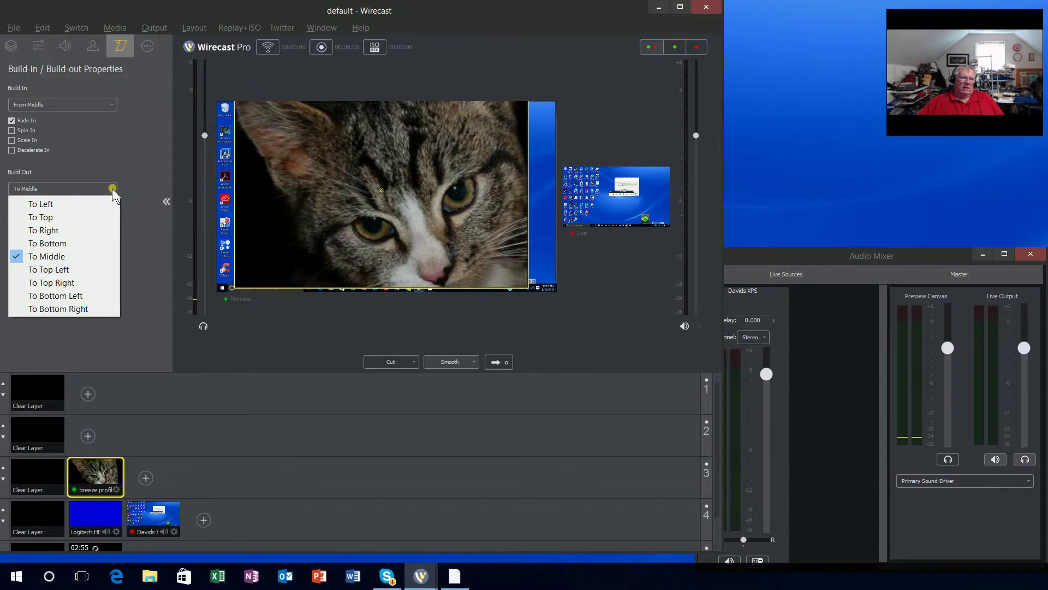
pyautogui.click(116, 154)
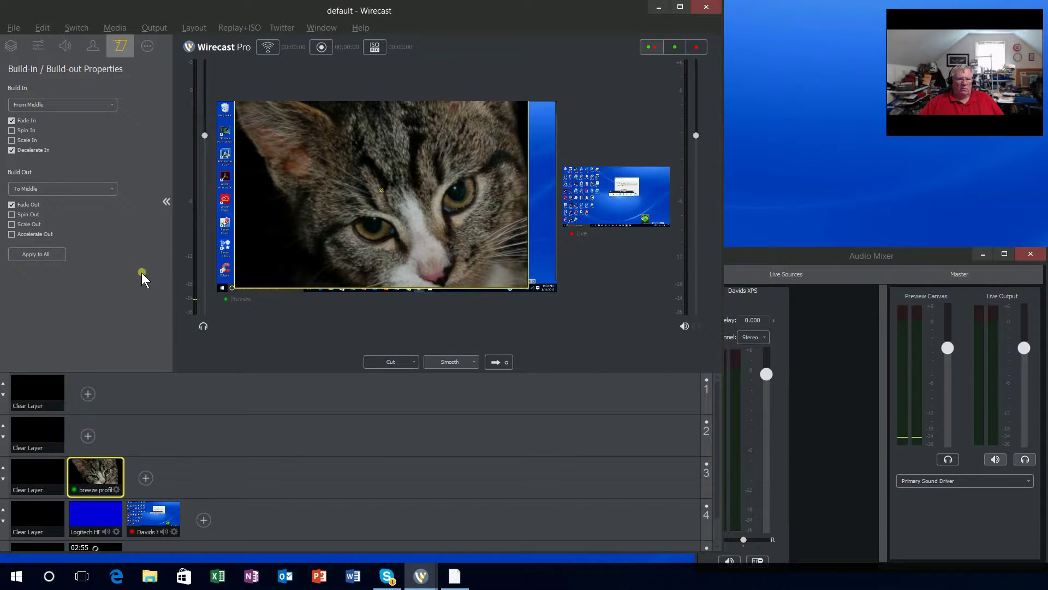
# Review the picture's chroma key, audio and shot layer properties.
pyautogui.click(93, 48)
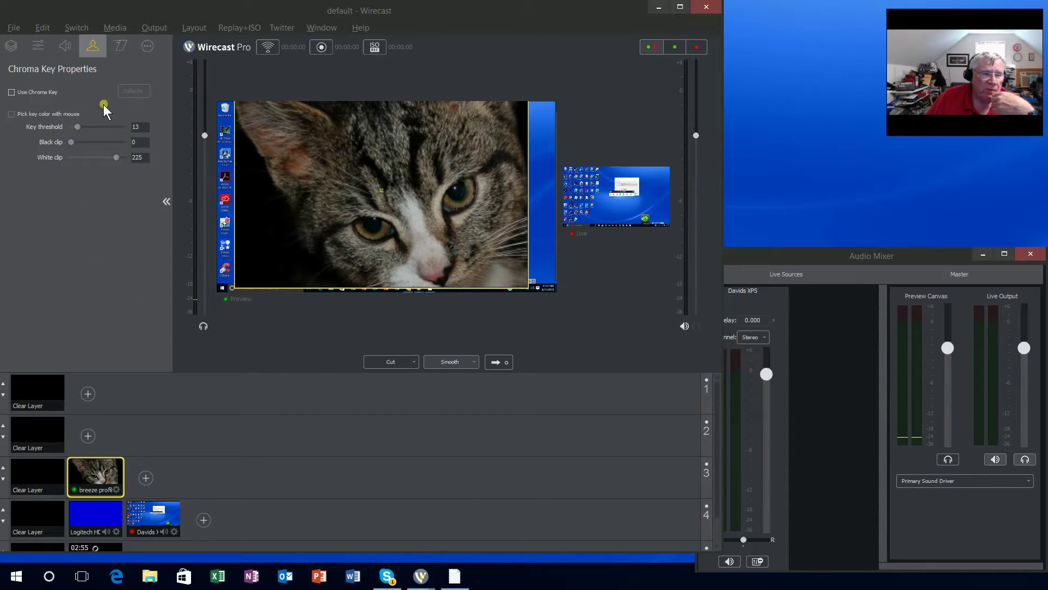
pyautogui.click(64, 49)
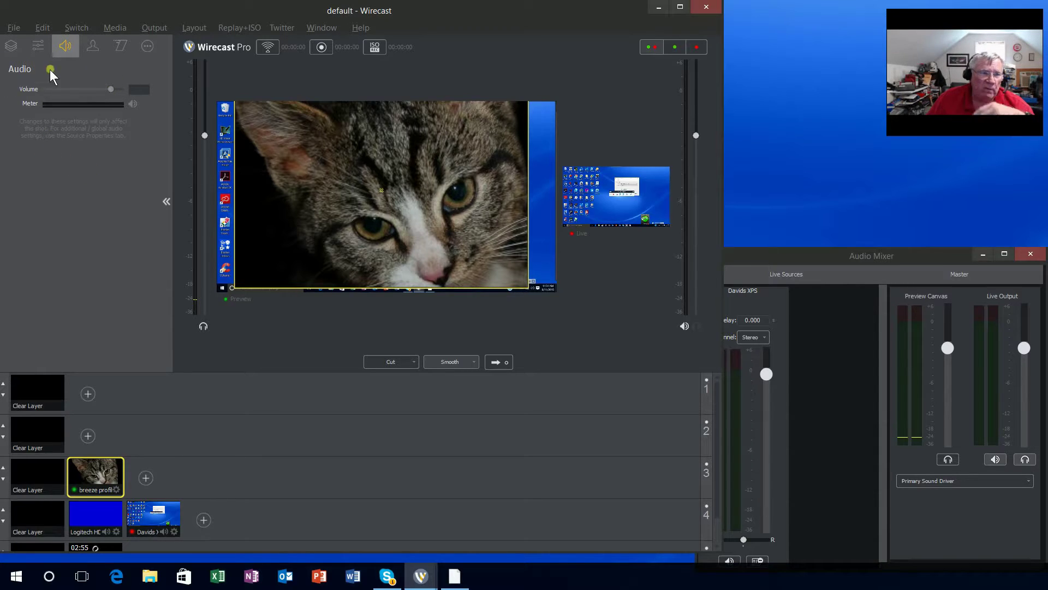
pyautogui.click(38, 48)
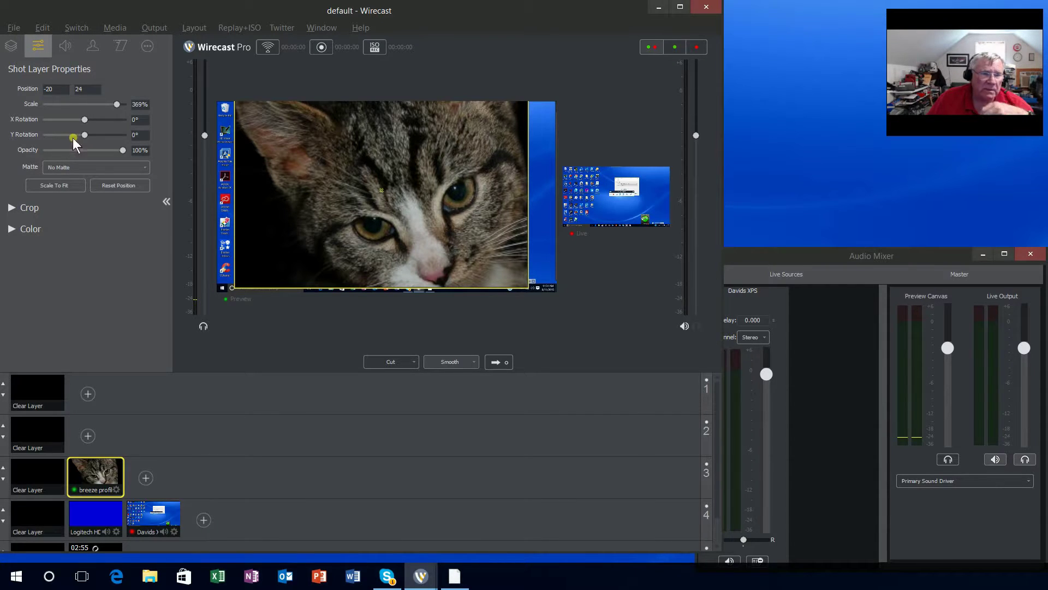
# Add the couple's portrait photo from the Pictures folder as a media layer above breeze profile.jpg in the same shot.
pyautogui.click(9, 45)
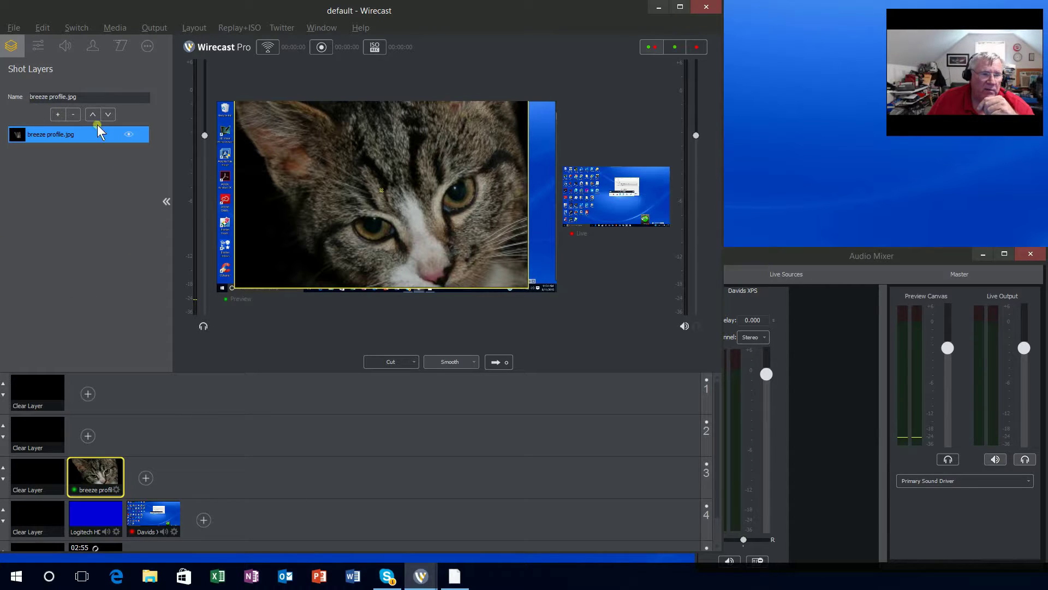
pyautogui.click(58, 113)
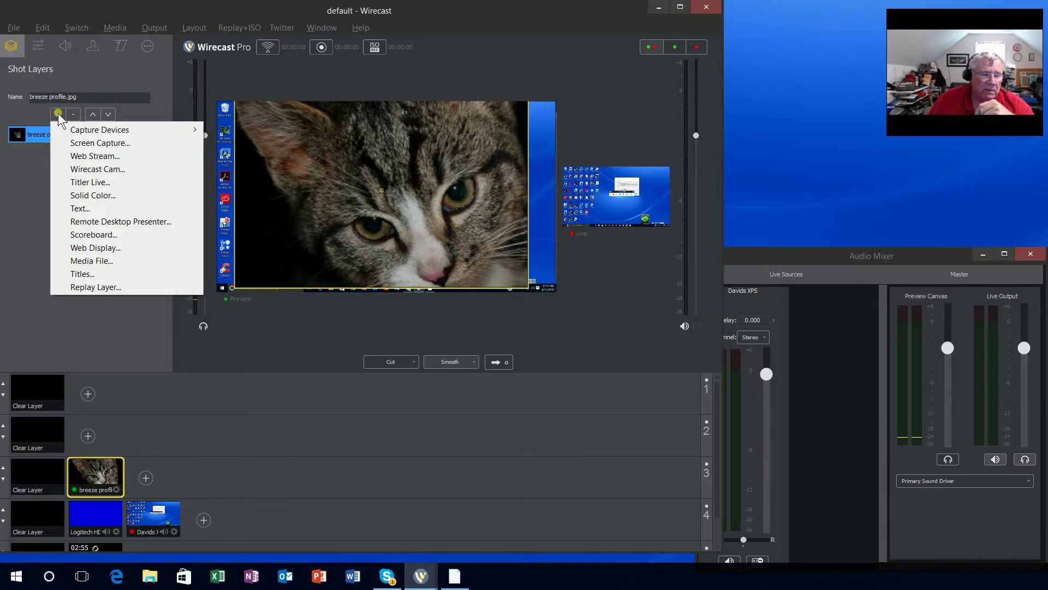
pyautogui.click(83, 261)
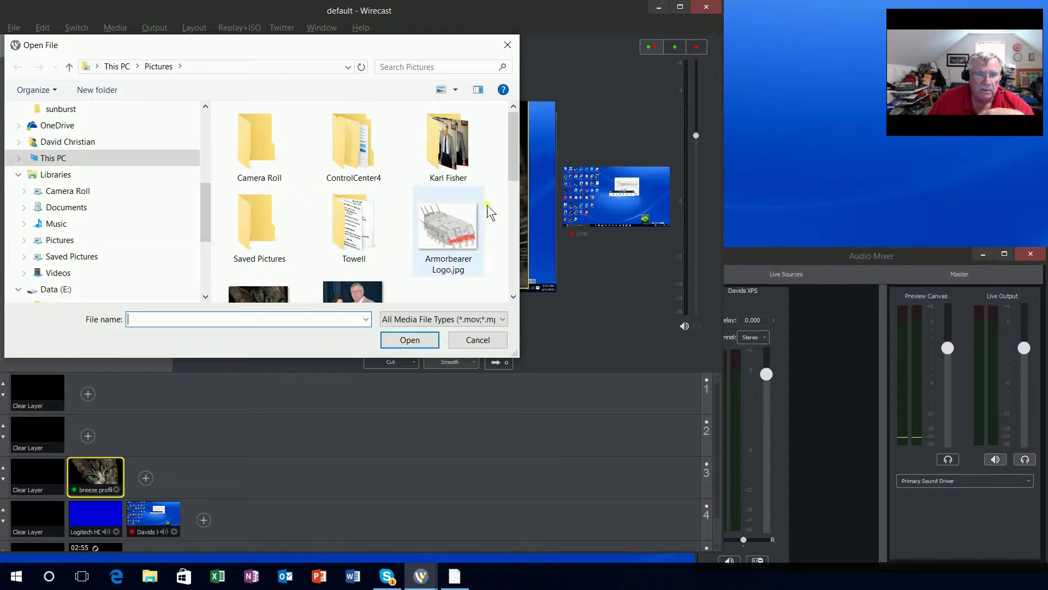
pyautogui.moveTo(513, 152); pyautogui.dragTo(507, 195)
pyautogui.click(347, 184)
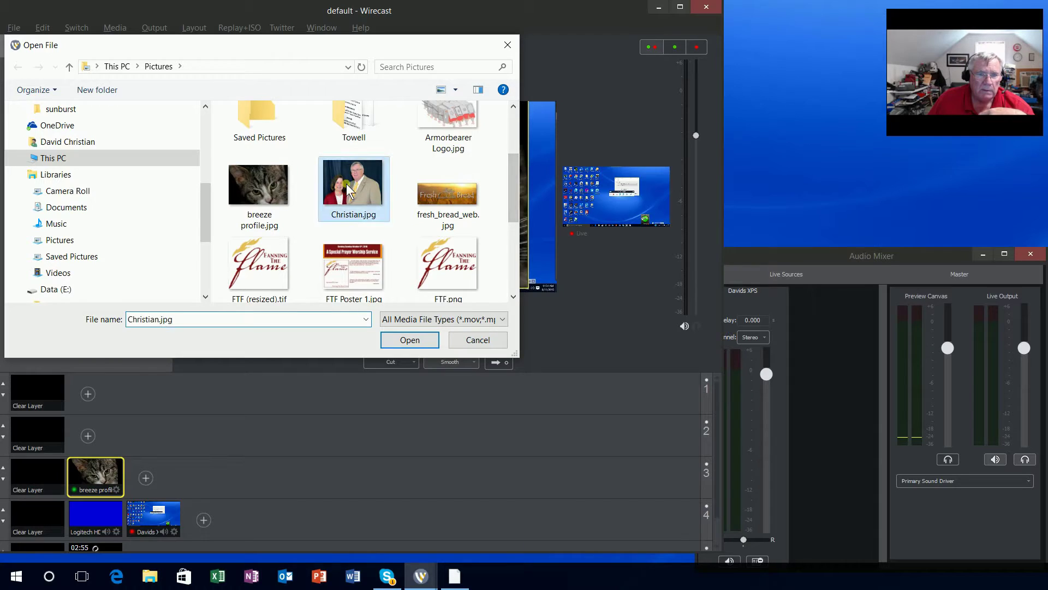
pyautogui.click(393, 343)
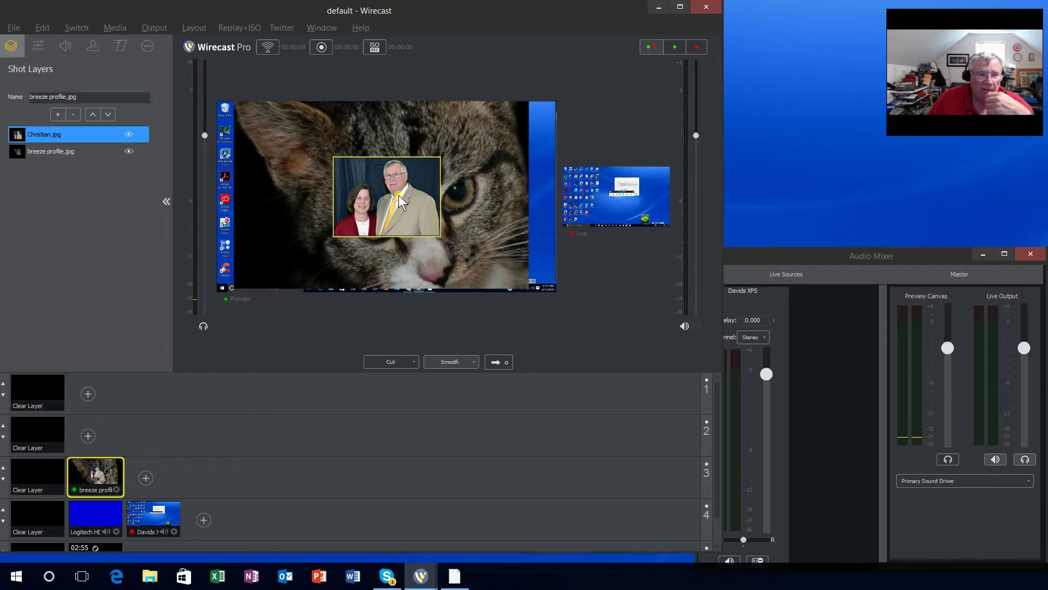
# Move the couple's portrait over the lower-left part of the cat picture and toggle its visibility off and on again.
pyautogui.moveTo(390, 199); pyautogui.dragTo(307, 234)
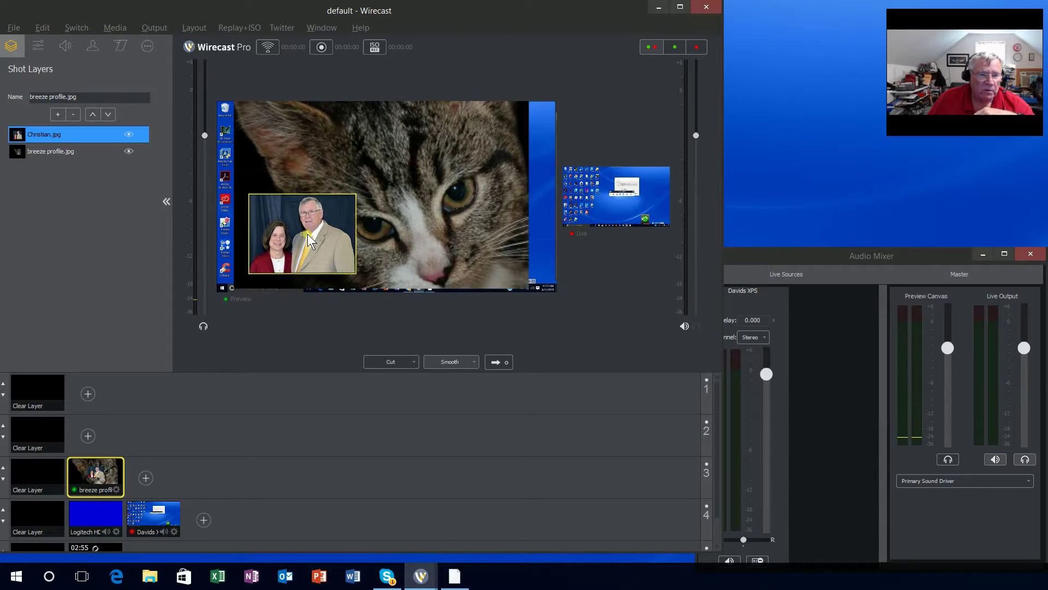
pyautogui.click(130, 135)
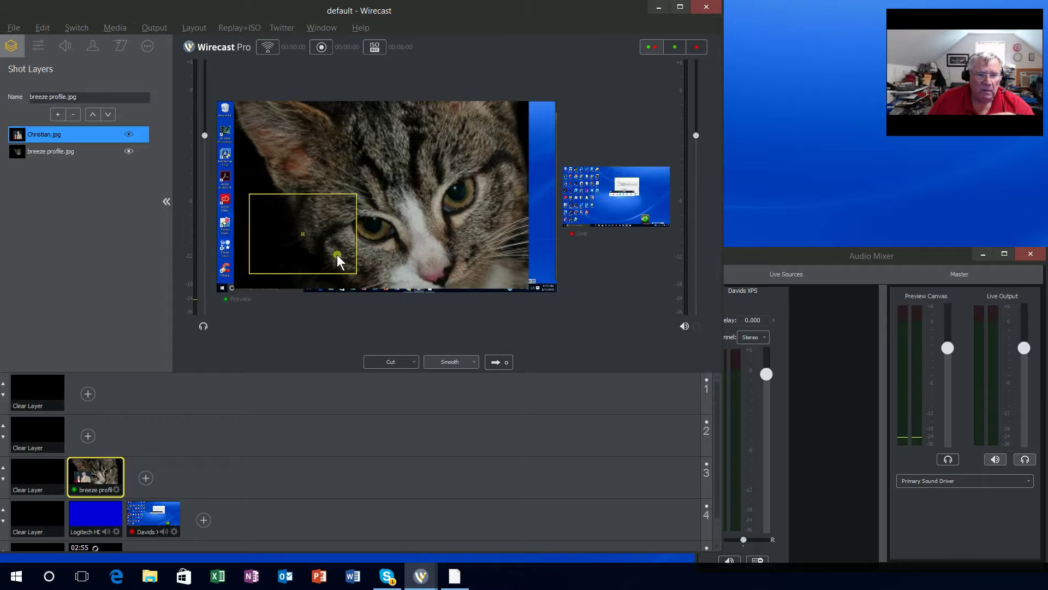
pyautogui.click(128, 135)
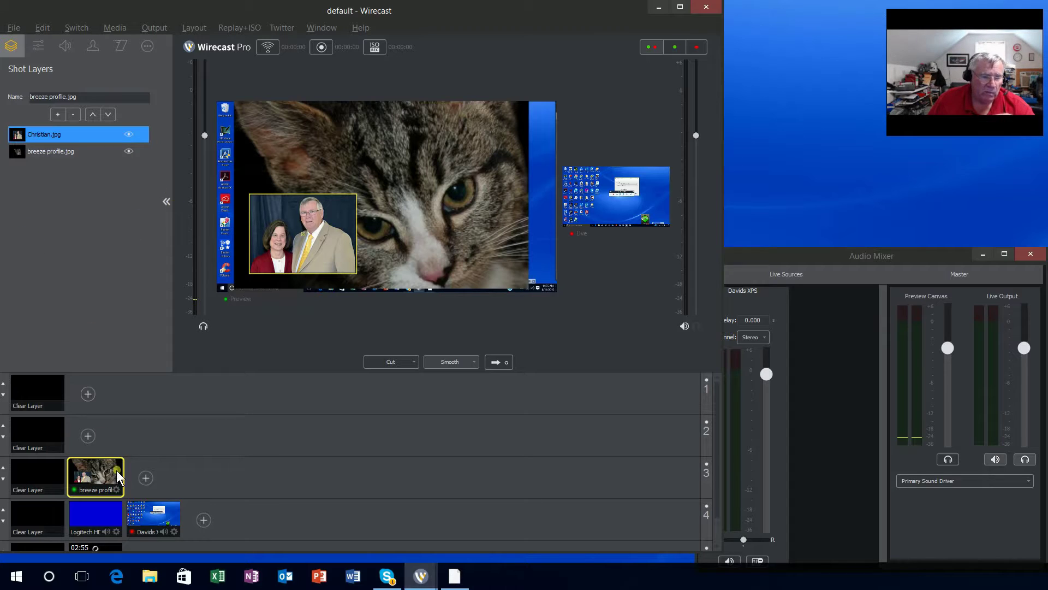
# Collapse the Shot Layers pane and delete the breeze profile shot from layer 3.
pyautogui.click(172, 208)
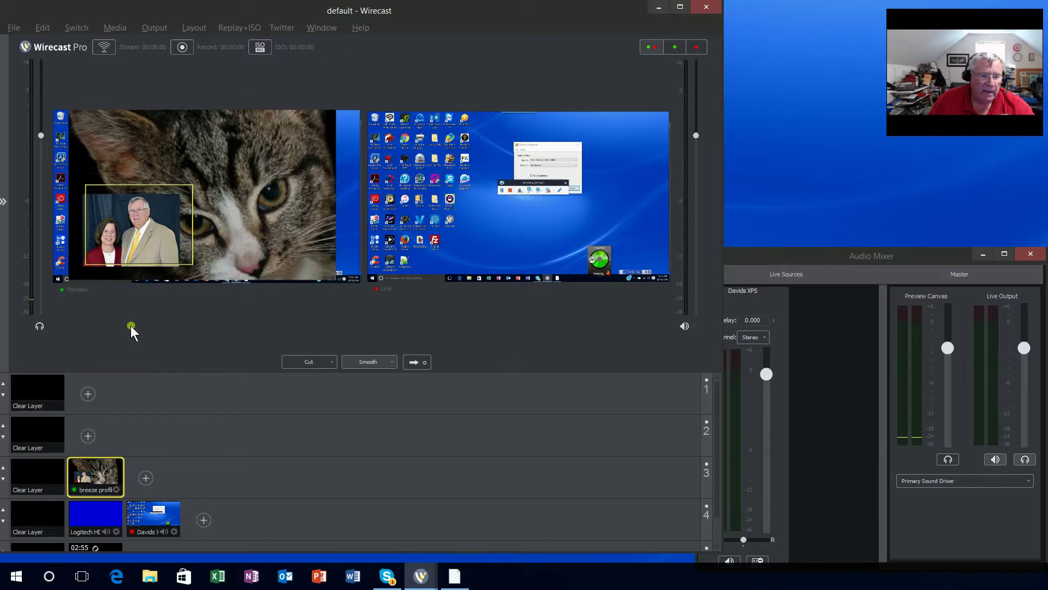
pyautogui.rightClick(103, 478)
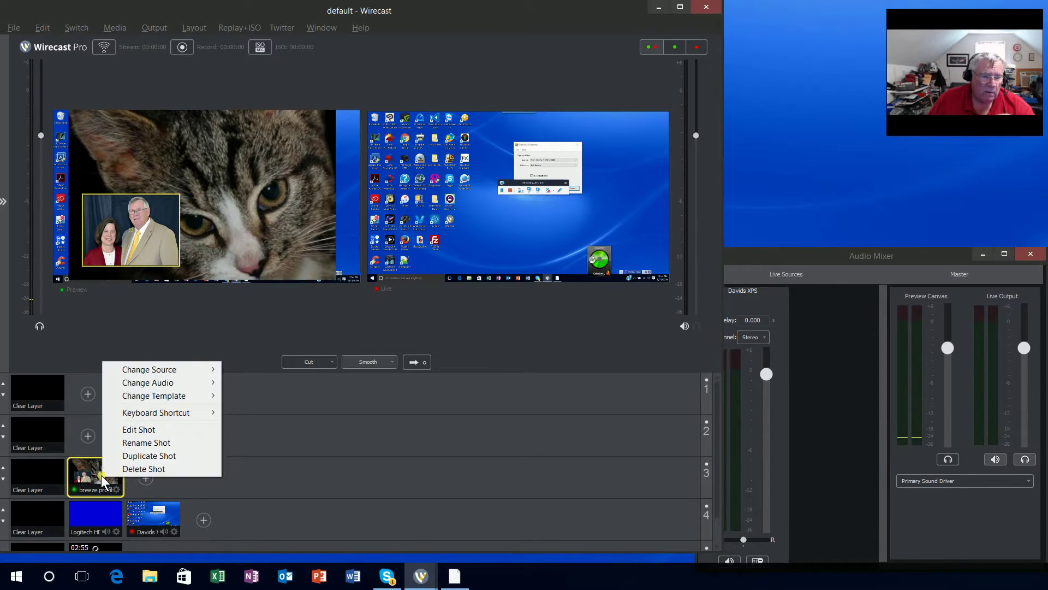
pyautogui.click(140, 469)
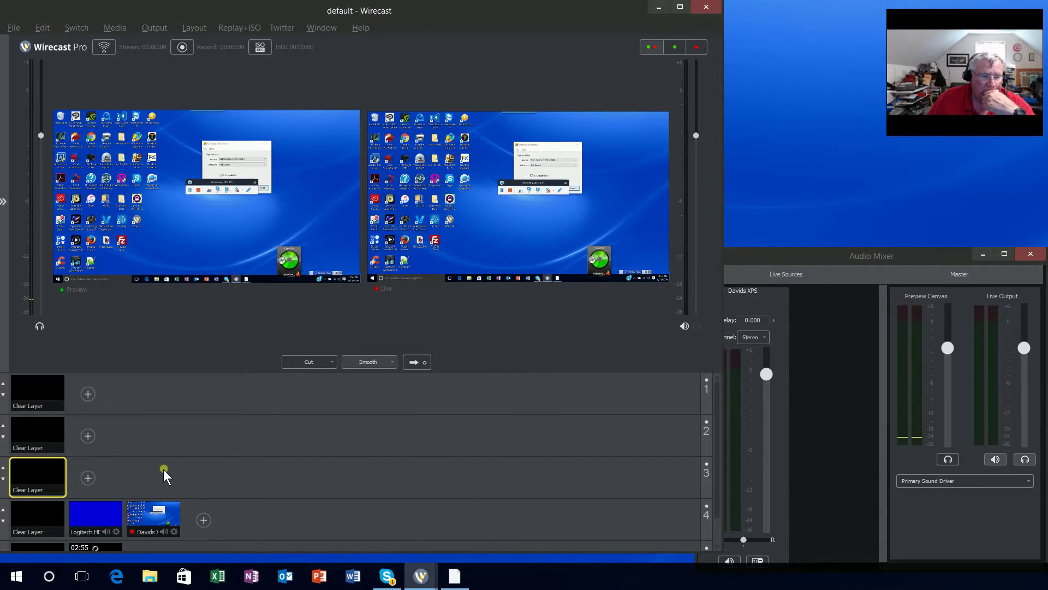
# Add a Titler Live source to layer 1 and apply the Basic Blue L3rd template from the Lower 3rds library to Title 01.
pyautogui.click(87, 394)
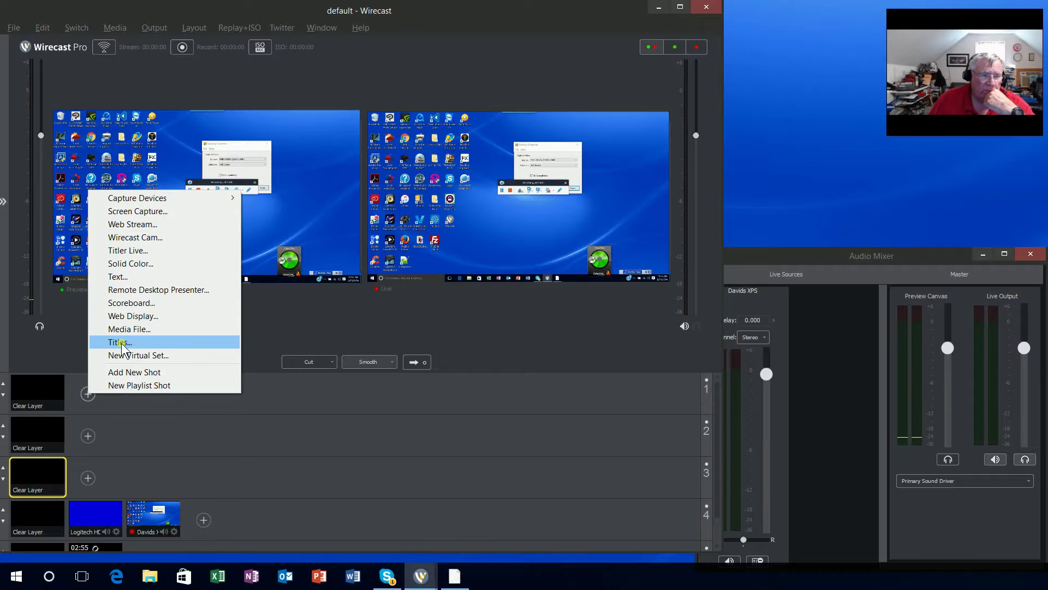
pyautogui.click(122, 252)
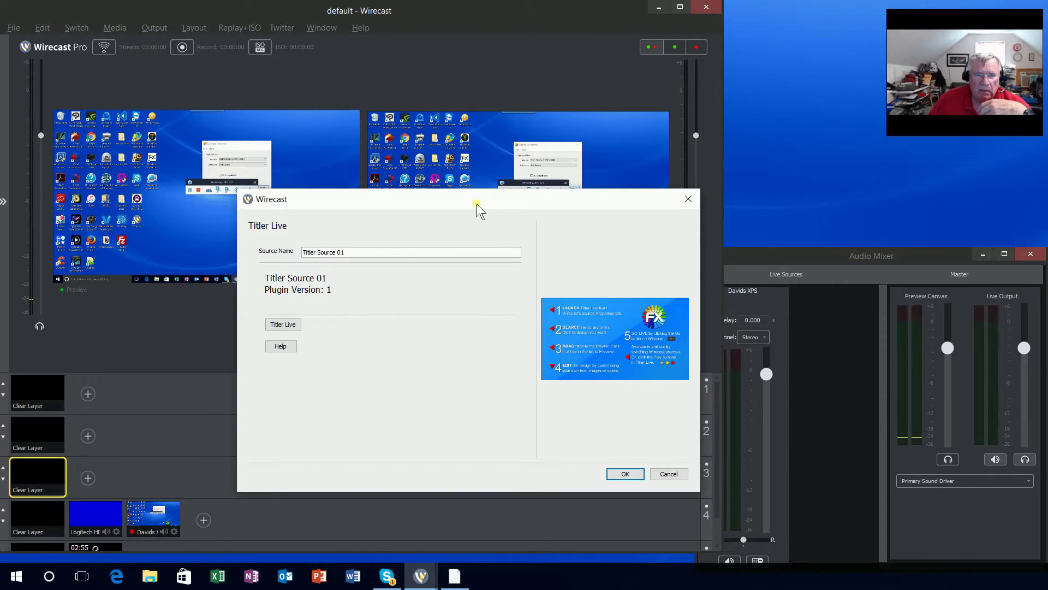
pyautogui.moveTo(477, 204); pyautogui.dragTo(357, 142)
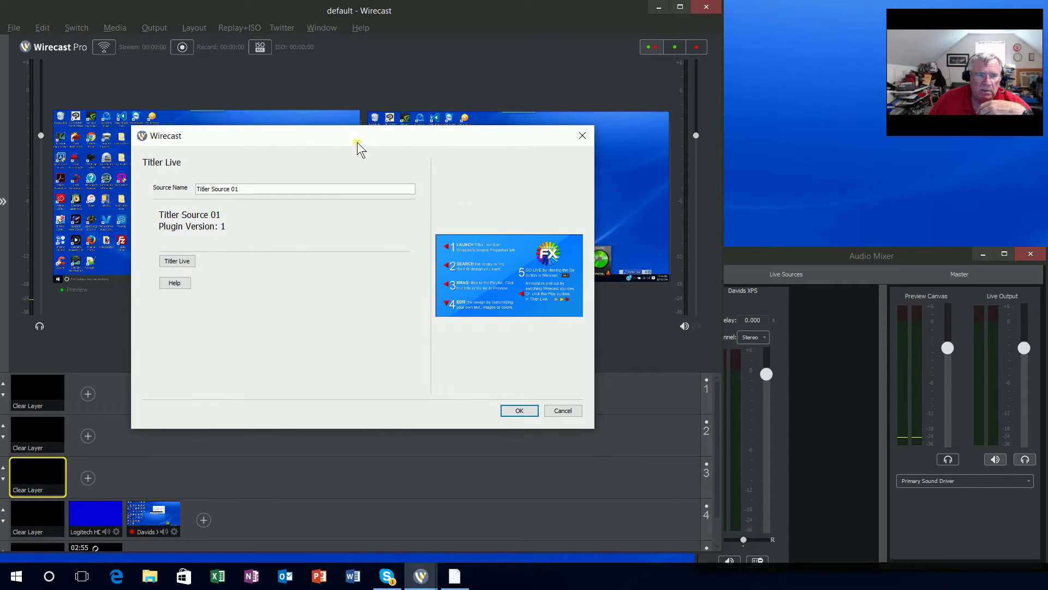
pyautogui.click(175, 264)
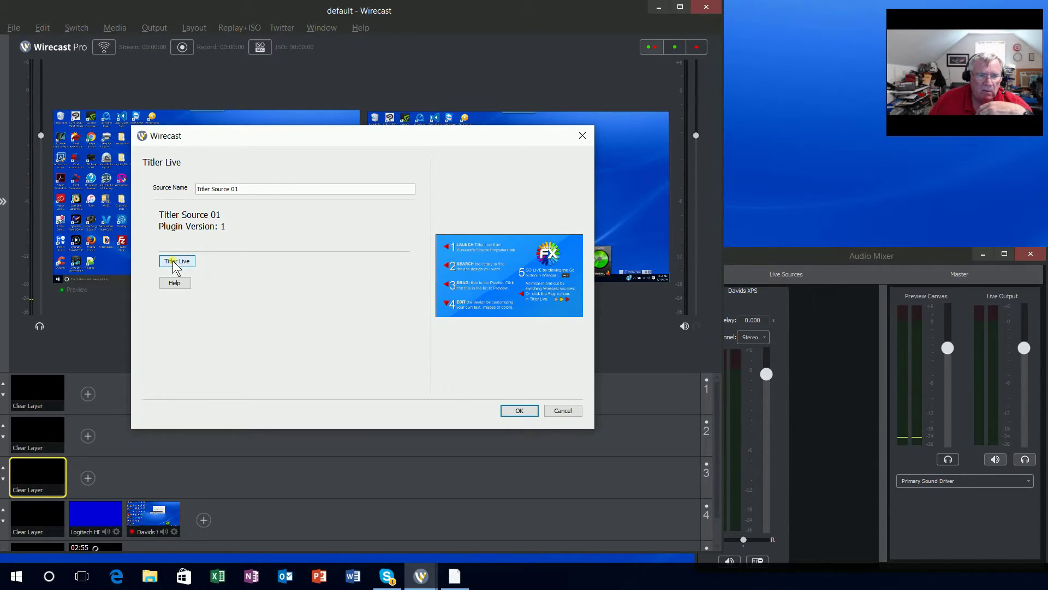
pyautogui.click(174, 263)
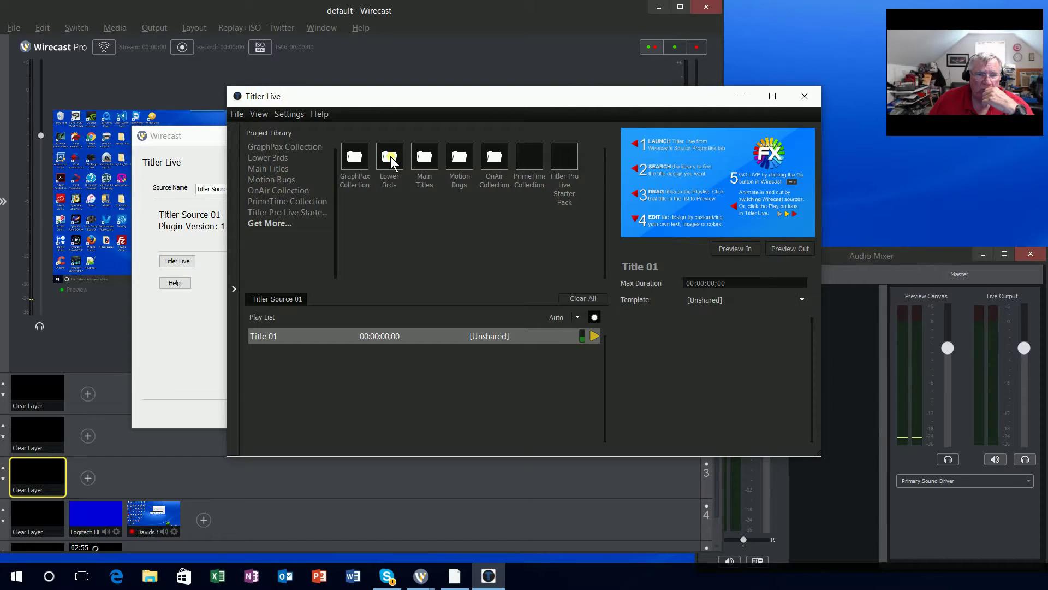
pyautogui.doubleClick(390, 158)
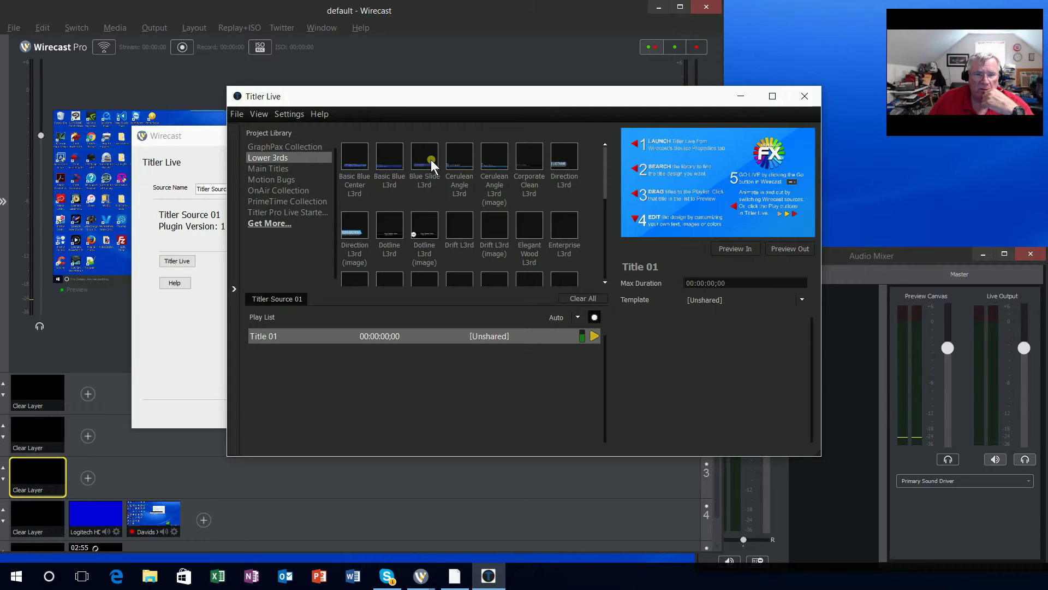
pyautogui.doubleClick(394, 156)
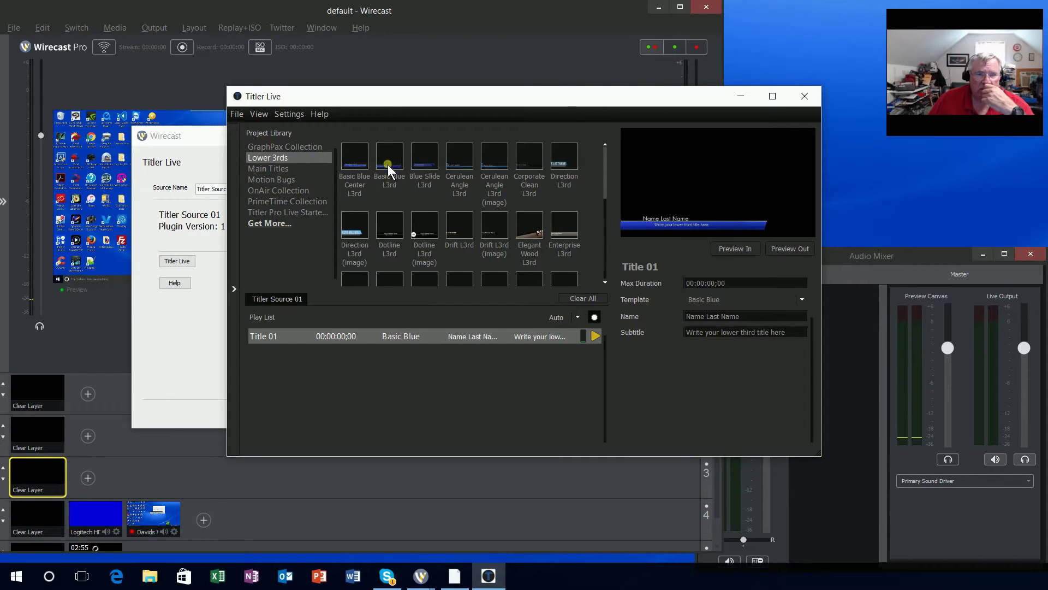
pyautogui.click(237, 116)
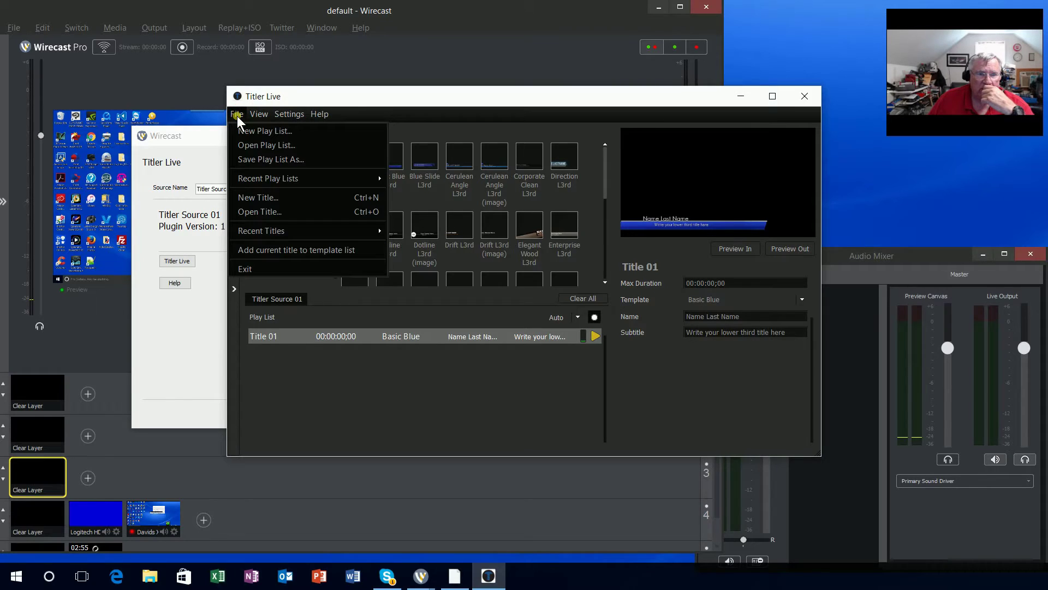
pyautogui.click(243, 159)
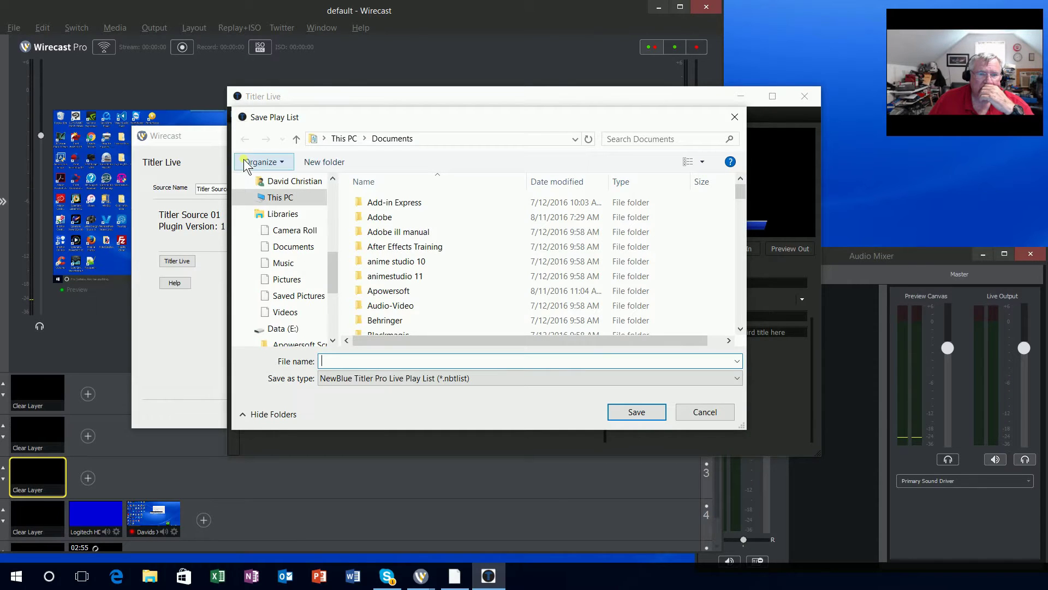
pyautogui.click(711, 416)
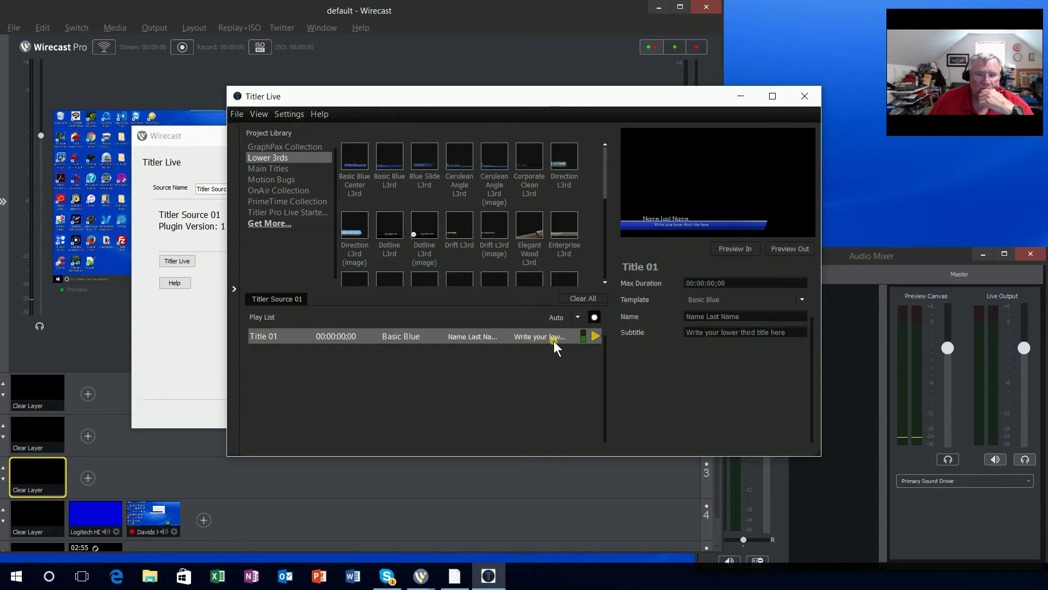
# Set the Name text of Title 01 to Shearer PCA.
pyautogui.click(759, 322)
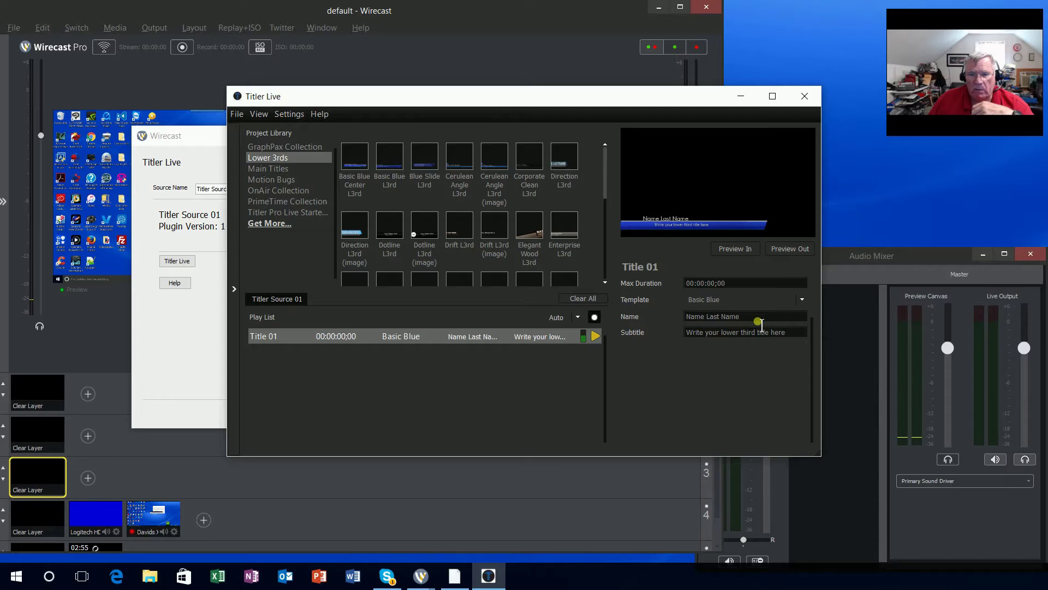
pyautogui.moveTo(761, 323); pyautogui.dragTo(672, 314)
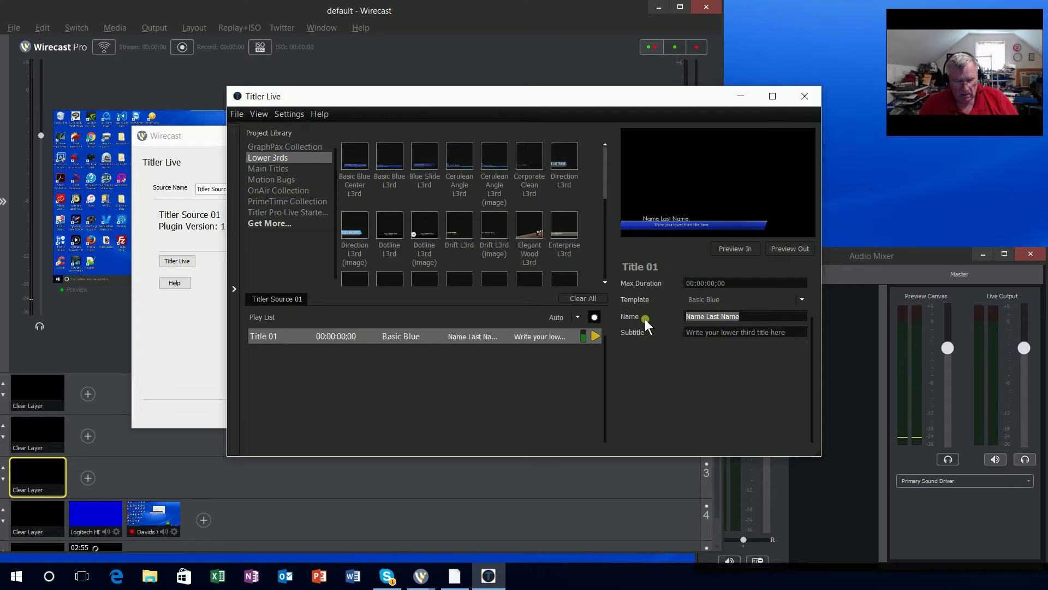
pyautogui.write('S')
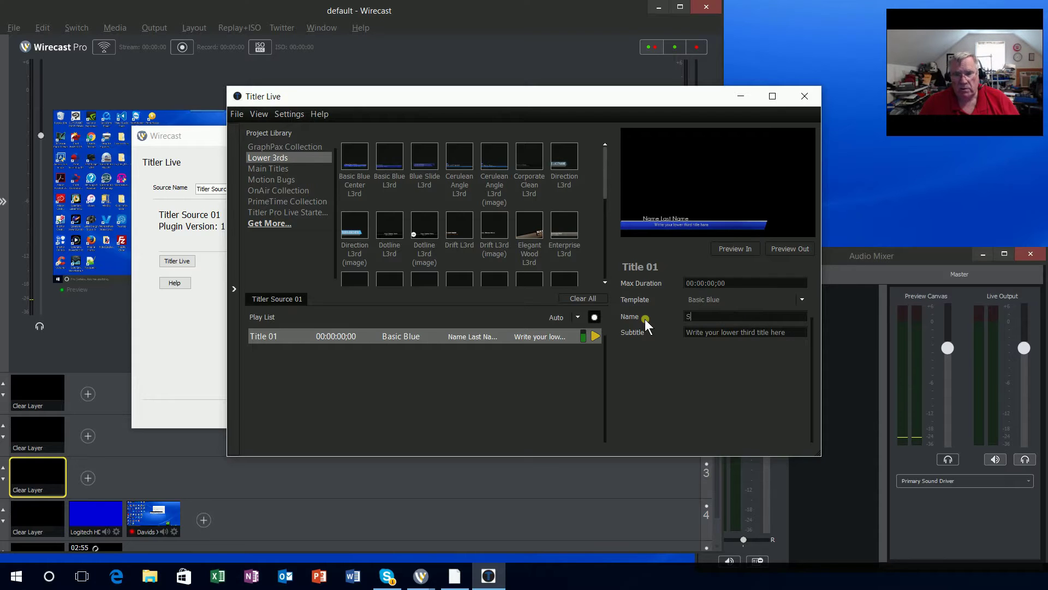
pyautogui.write('hea')
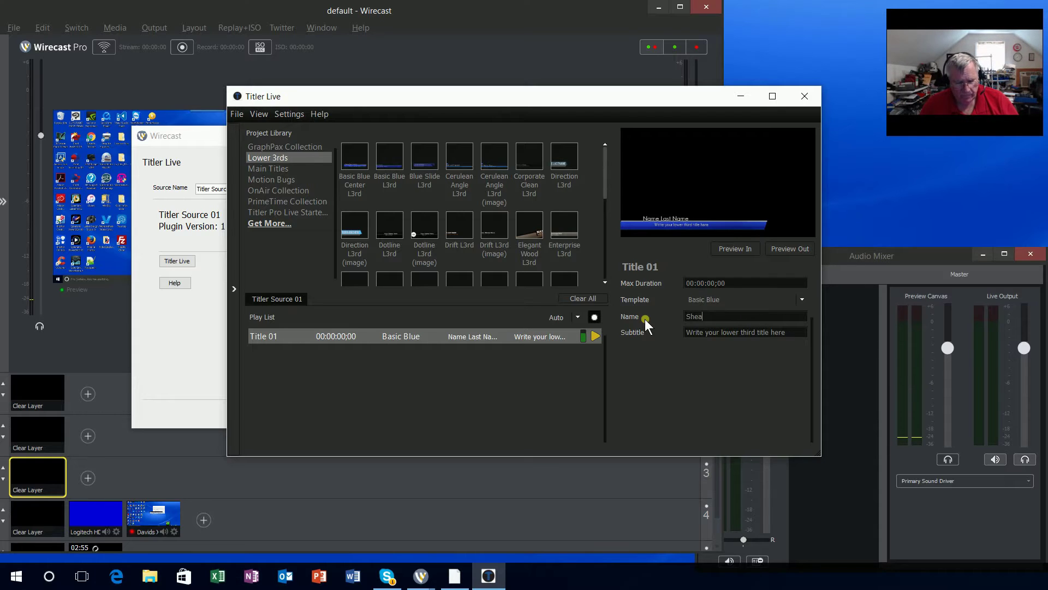
pyautogui.write('rer PV')
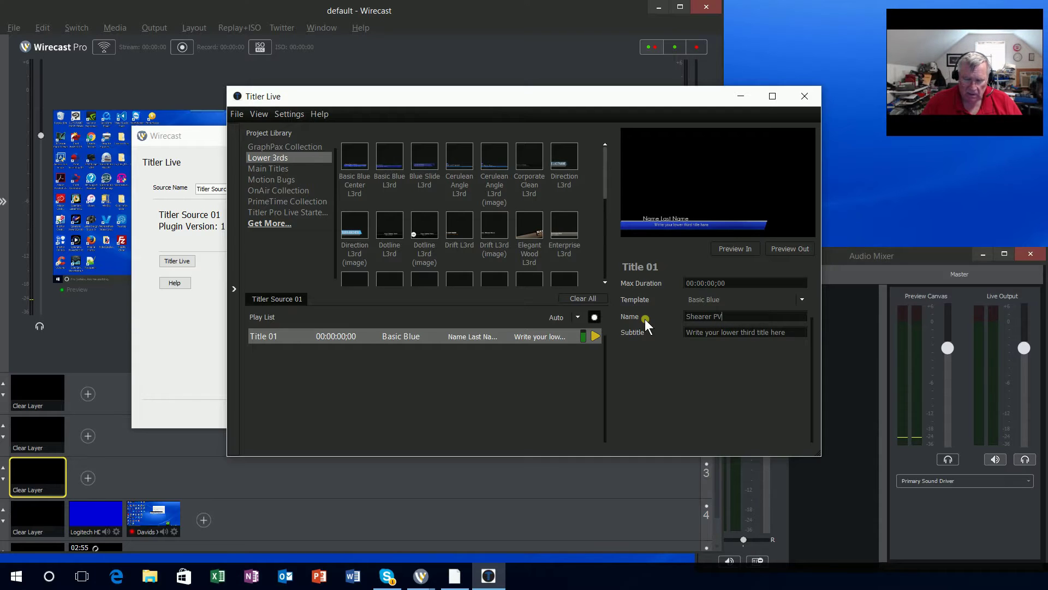
pyautogui.press('BackSpace')
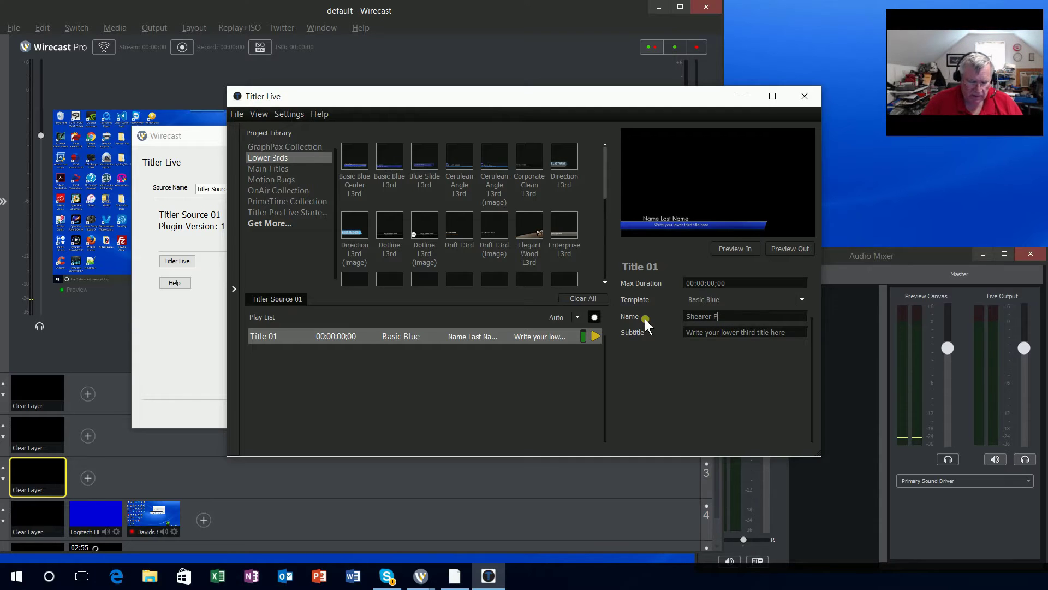
pyautogui.write('CA')
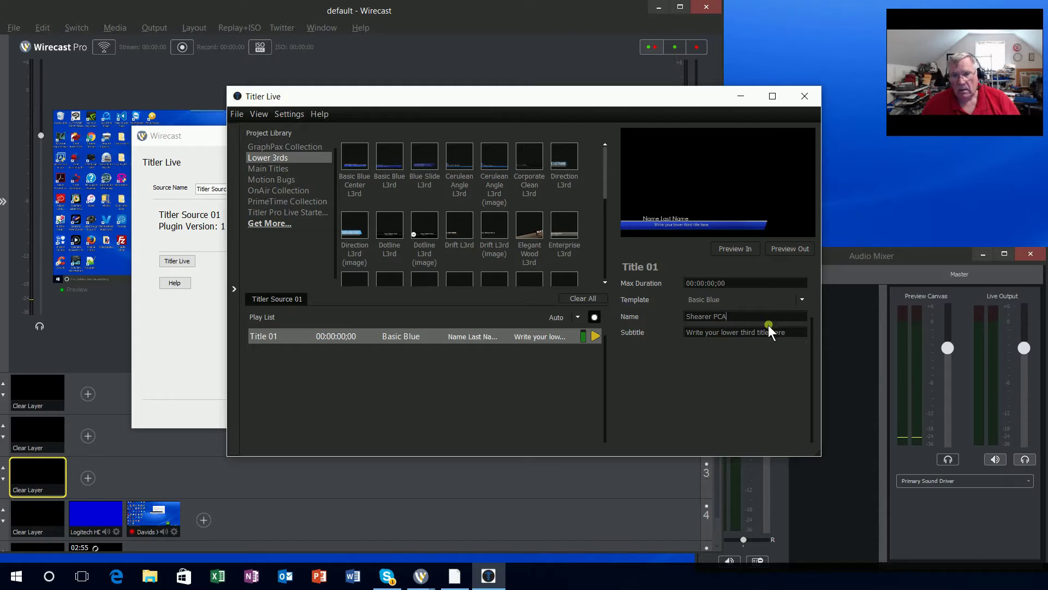
# Set the subtitle to say that the pastor, with his first name, is Preaching, and add the finished title source to layer 1.
pyautogui.click(793, 334)
pyautogui.moveTo(793, 333); pyautogui.dragTo(644, 339)
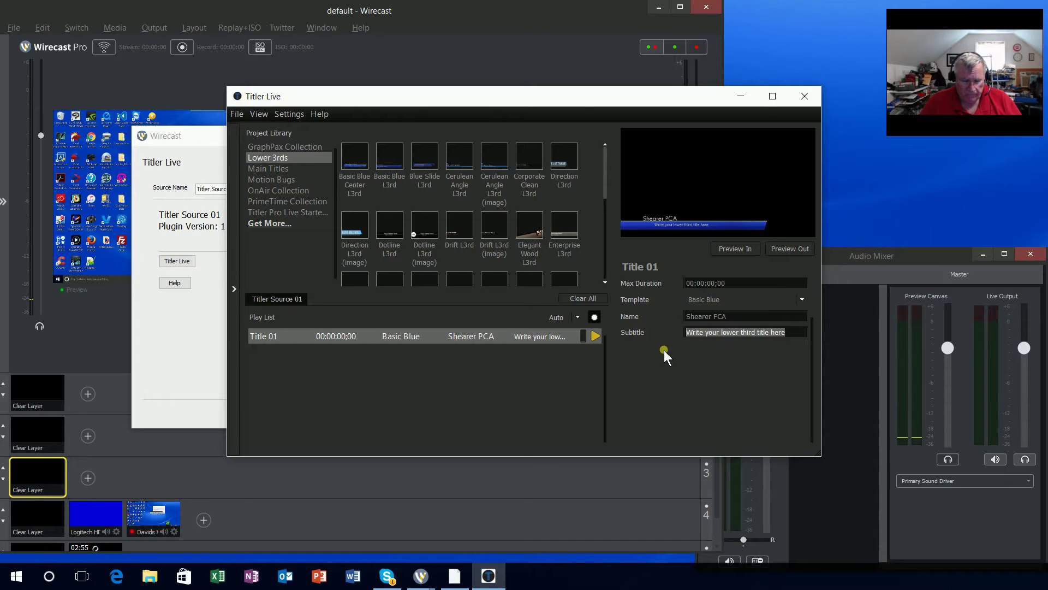
pyautogui.write('Pastor ')
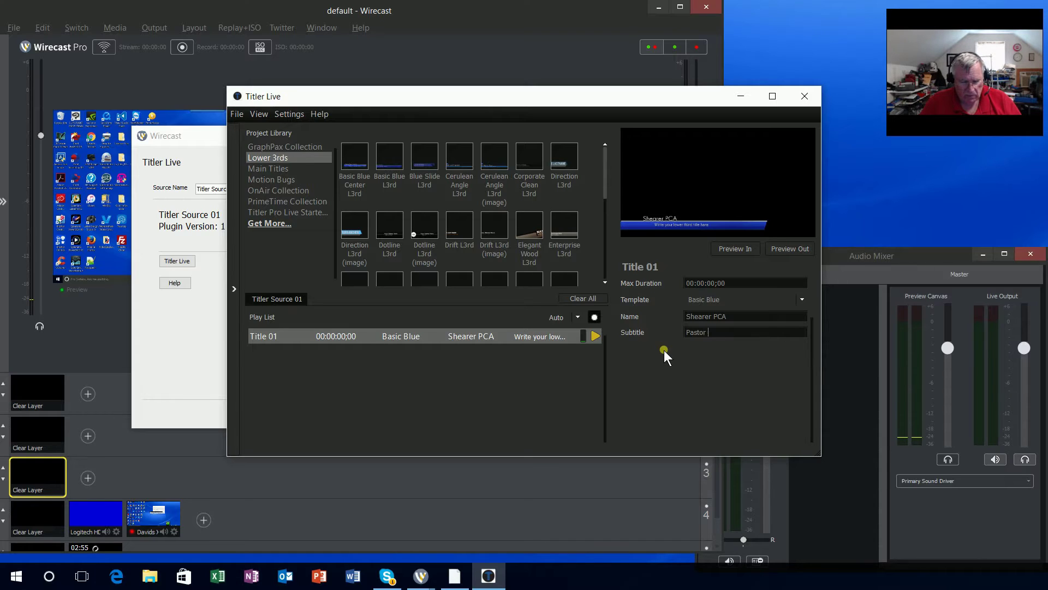
pyautogui.write('Steve ')
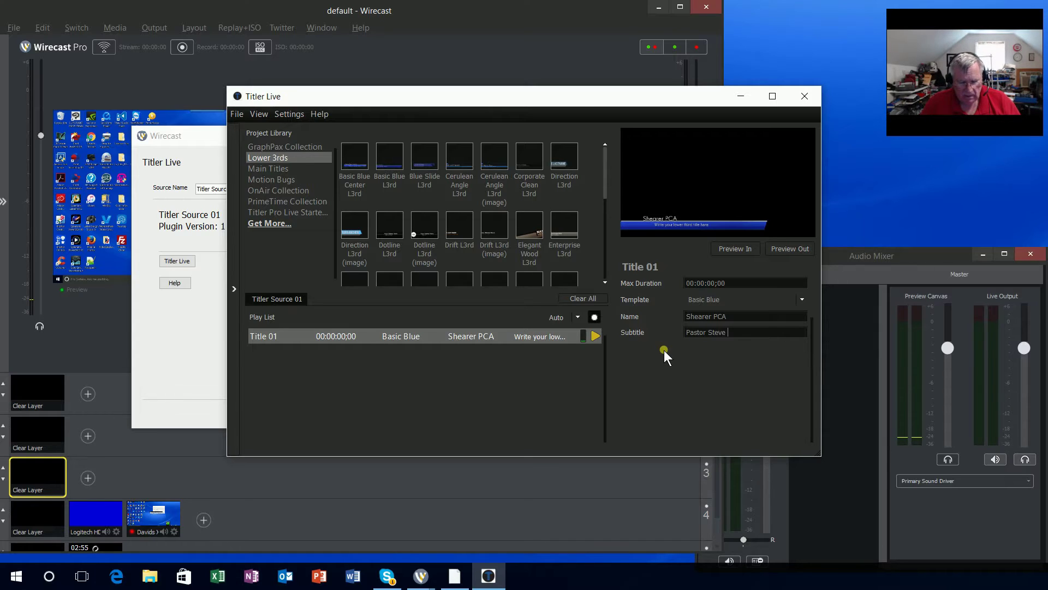
pyautogui.write('is Pre')
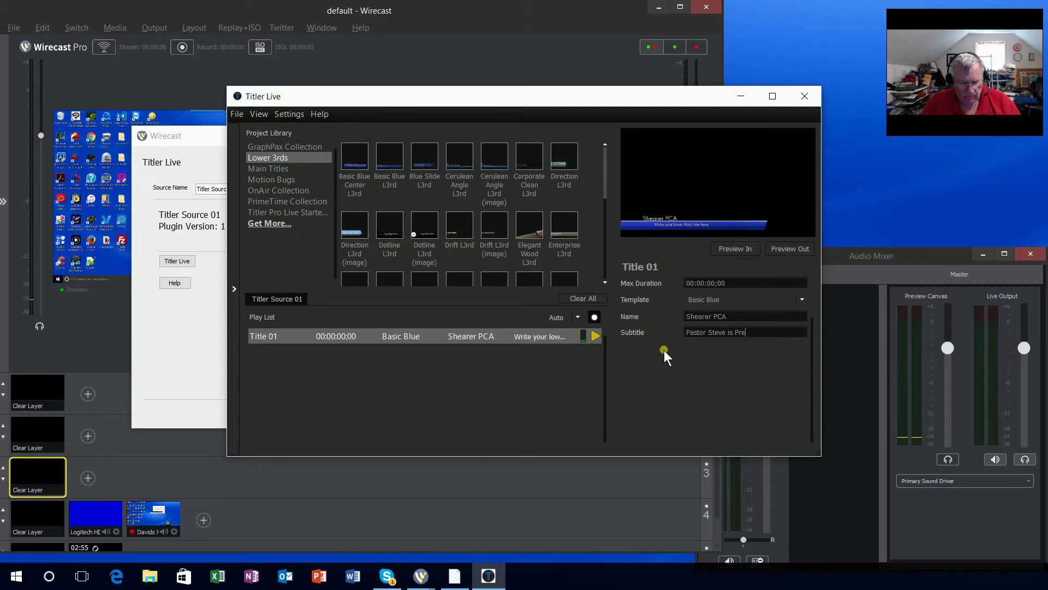
pyautogui.write('aching')
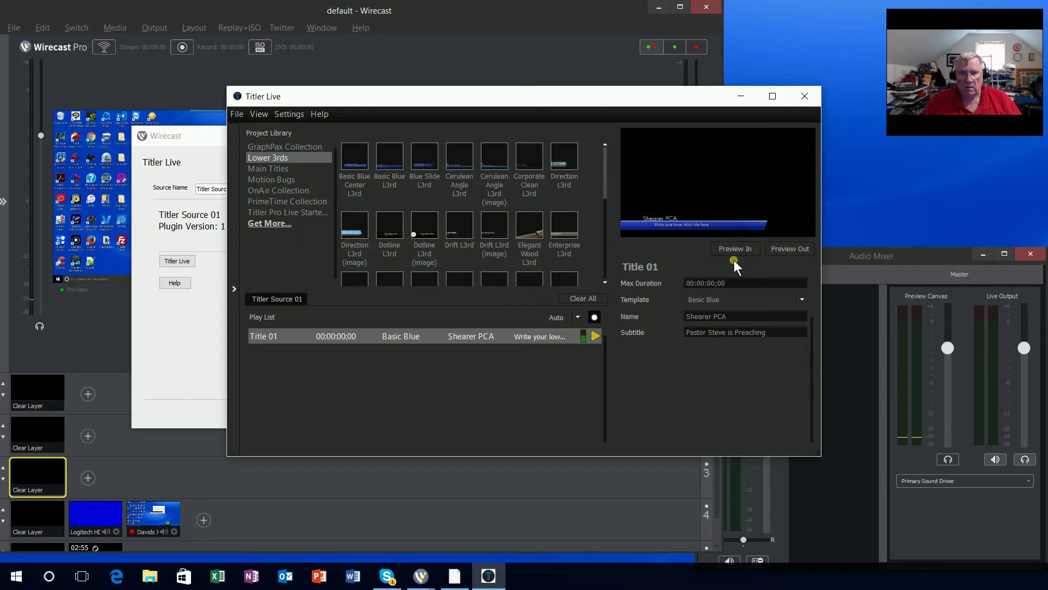
pyautogui.click(803, 96)
pyautogui.click(504, 410)
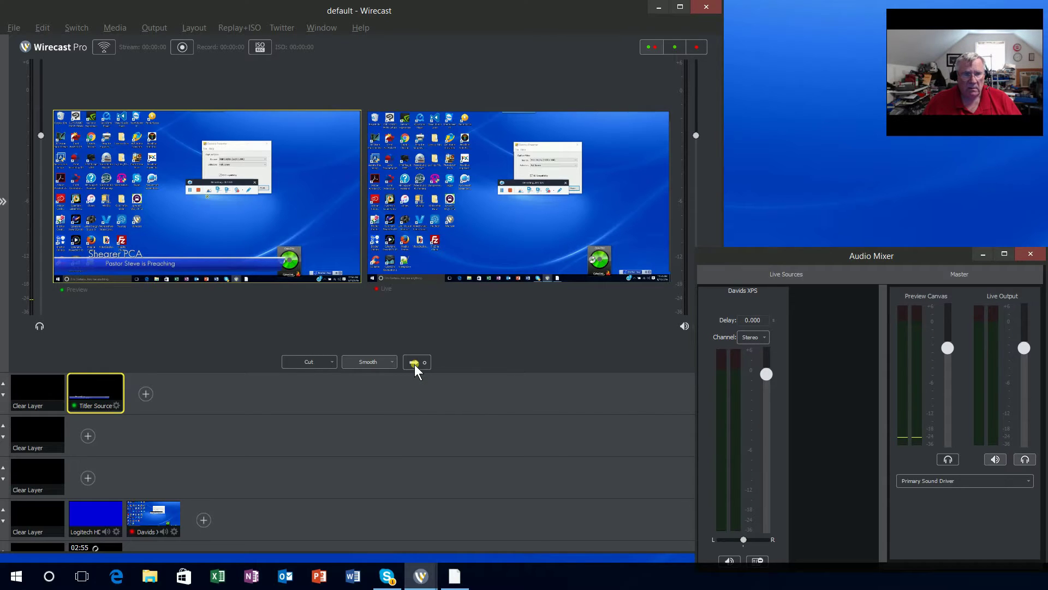
# Take the Logitech shot from layer 4 live with the title over it, and clear layer 1 from the live output.
pyautogui.click(106, 526)
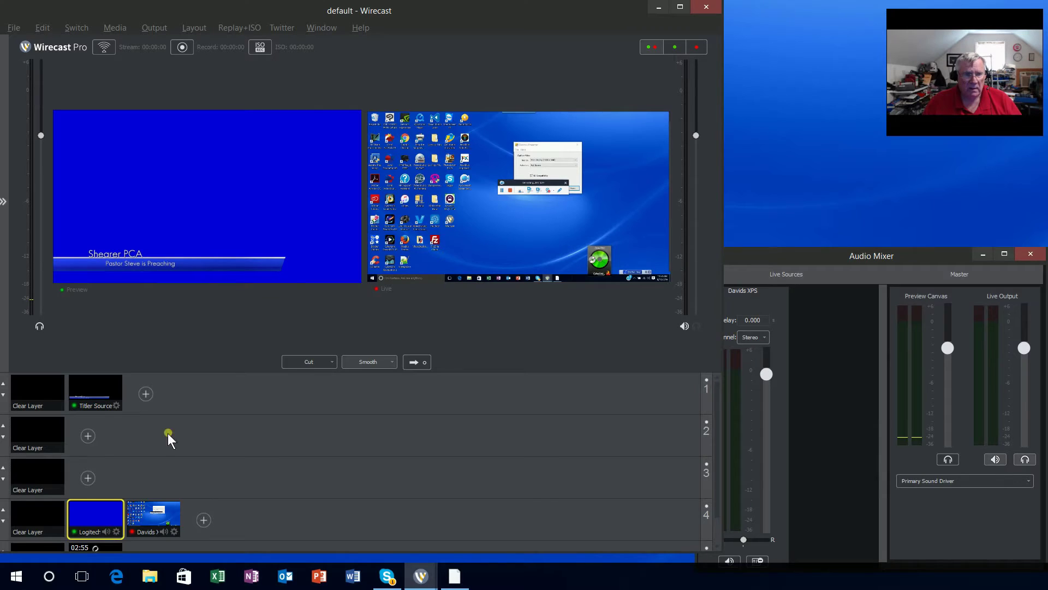
pyautogui.click(413, 362)
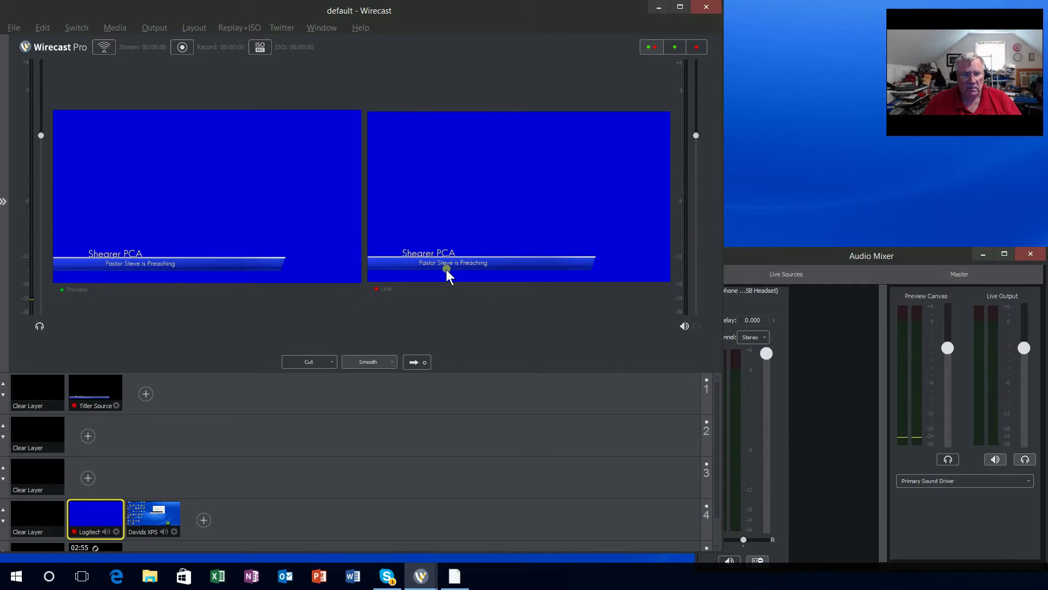
pyautogui.click(34, 391)
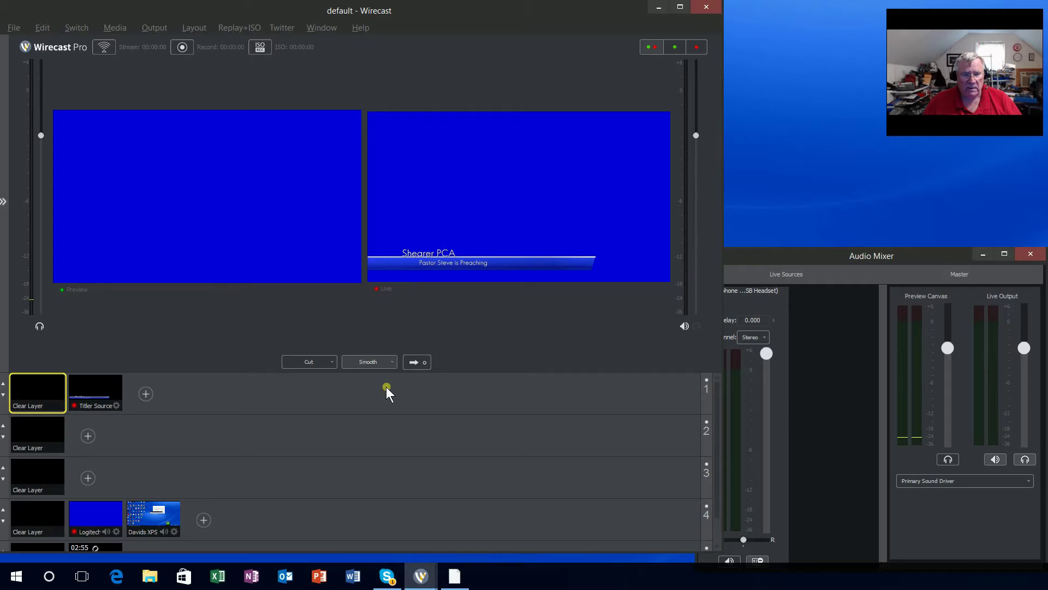
pyautogui.click(414, 364)
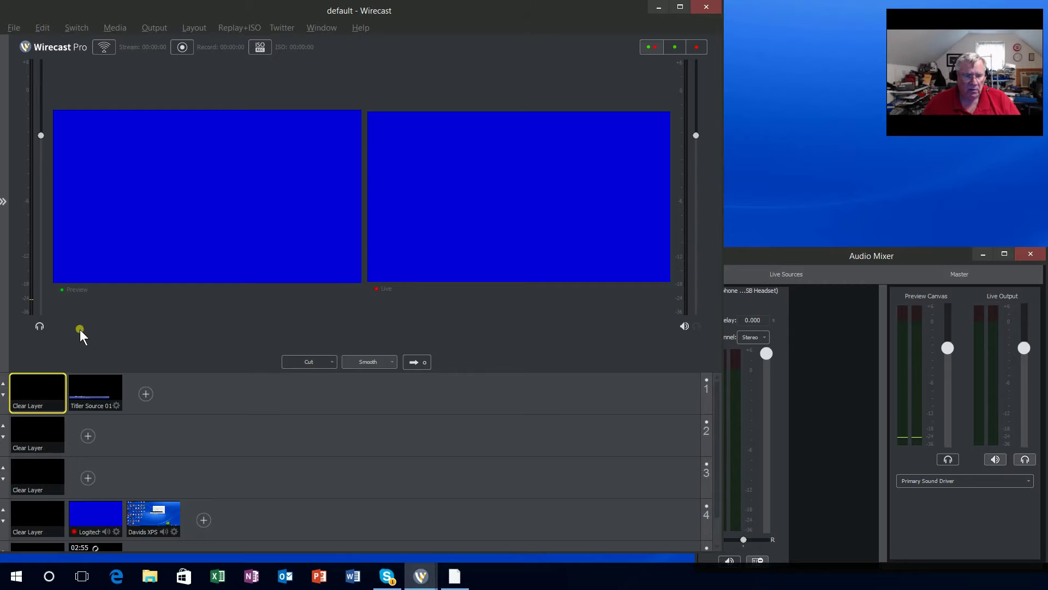
# Add a Text source for layer 2 and enter a line saying that the pastor, with his first name, is Crazy.
pyautogui.click(88, 436)
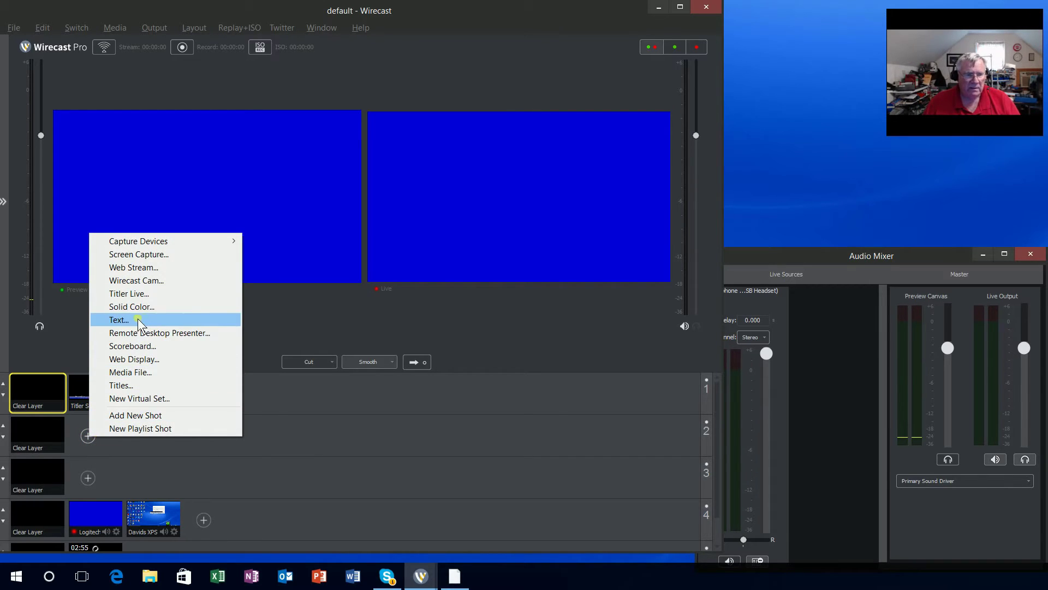
pyautogui.click(115, 321)
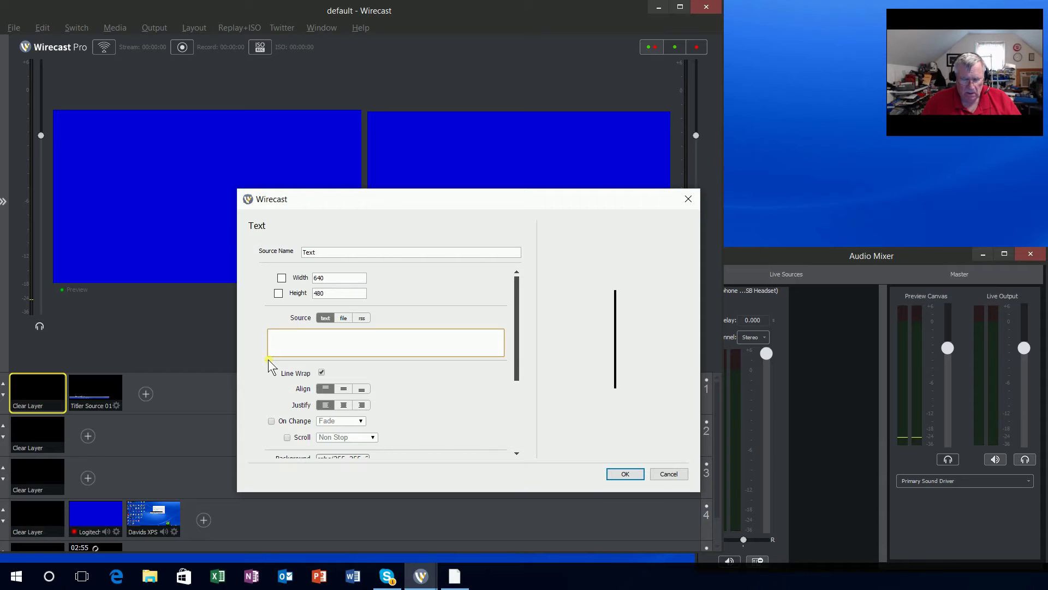
pyautogui.write('Pastor')
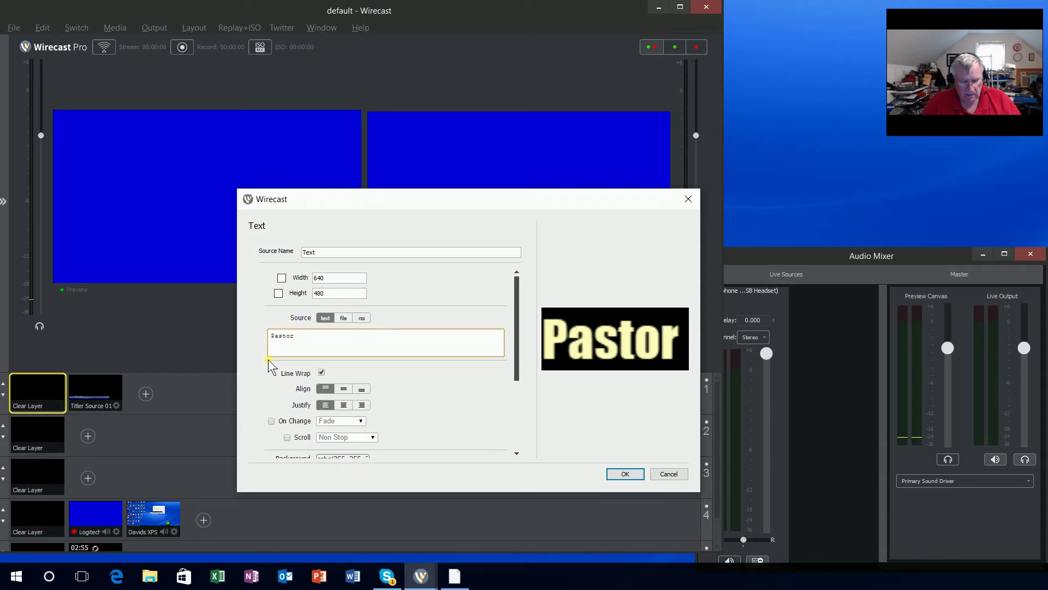
pyautogui.write(' Steve ')
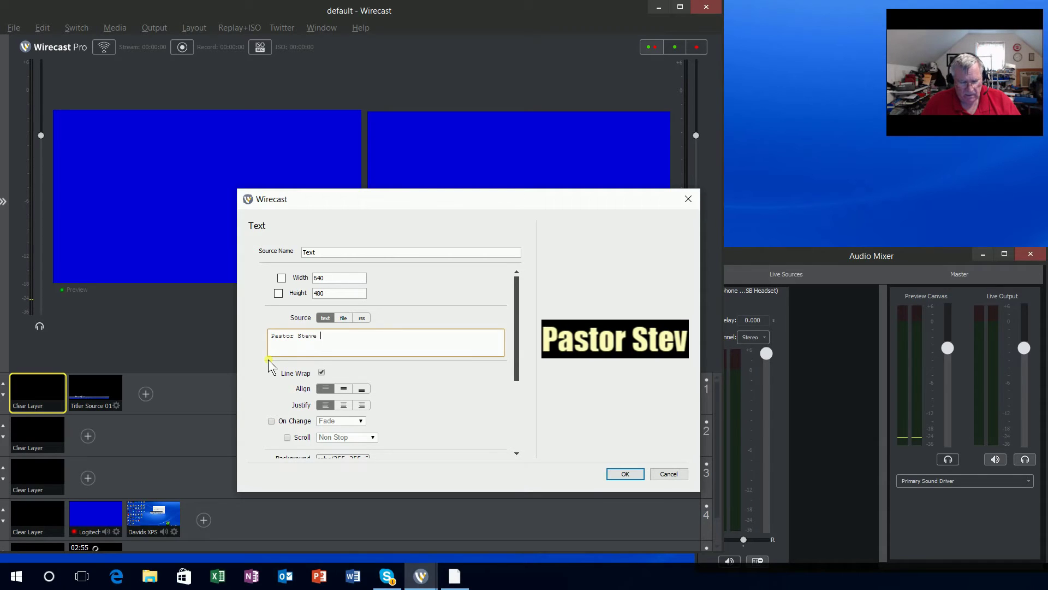
pyautogui.write('is Cza')
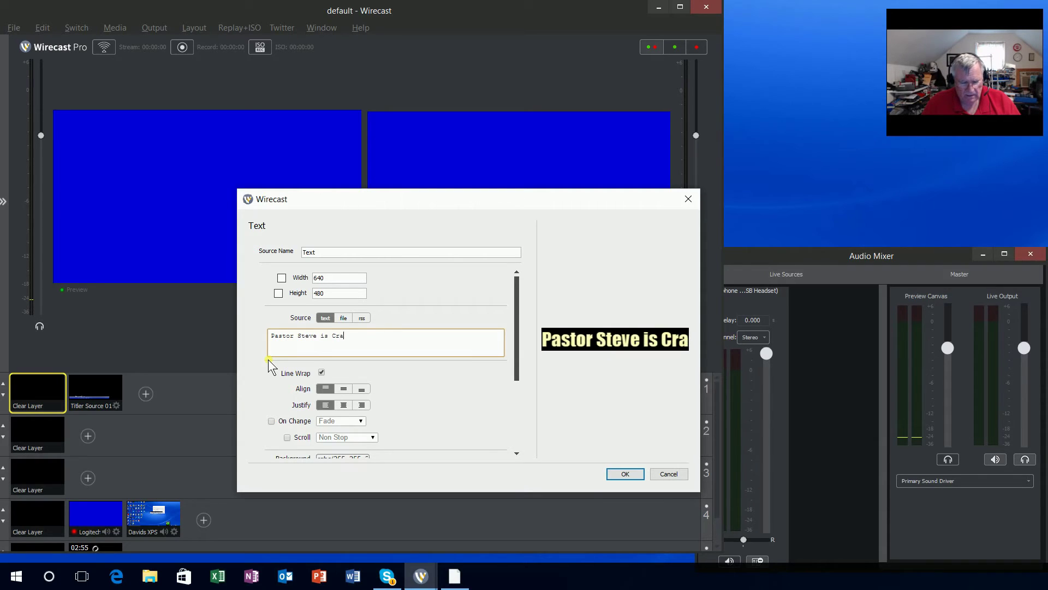
pyautogui.write('zy')
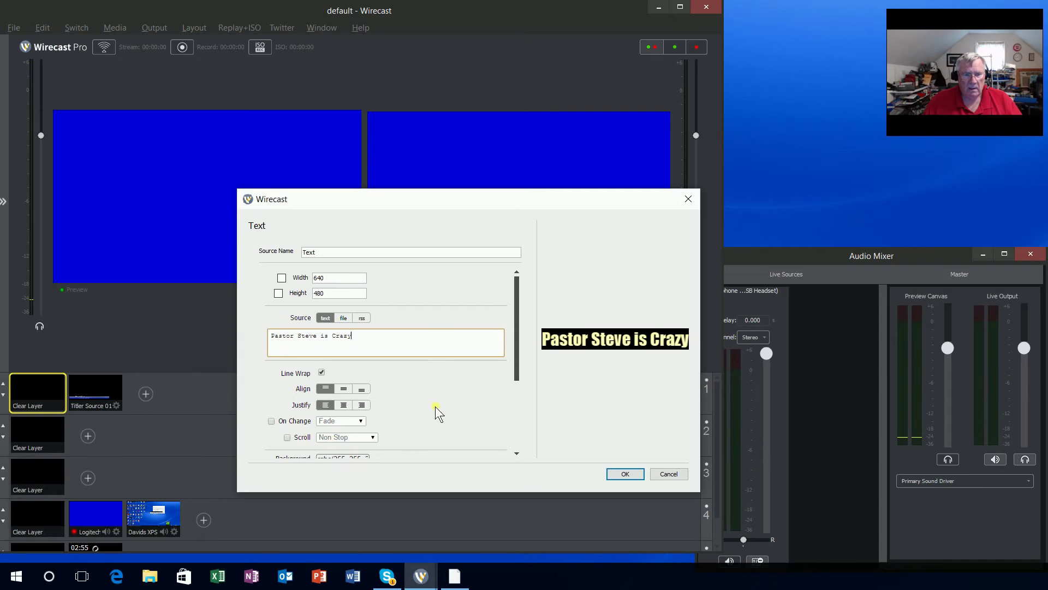
# Make the text scroll non-stop from right to left and add the finished Text source to layer 2.
pyautogui.scroll(-1, 435, 406)
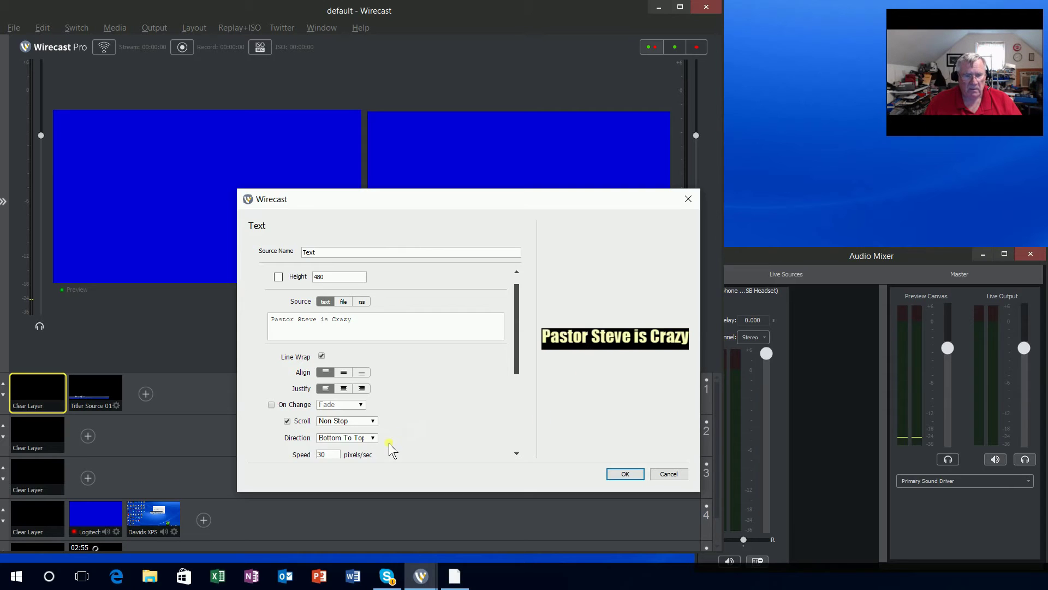
pyautogui.click(374, 438)
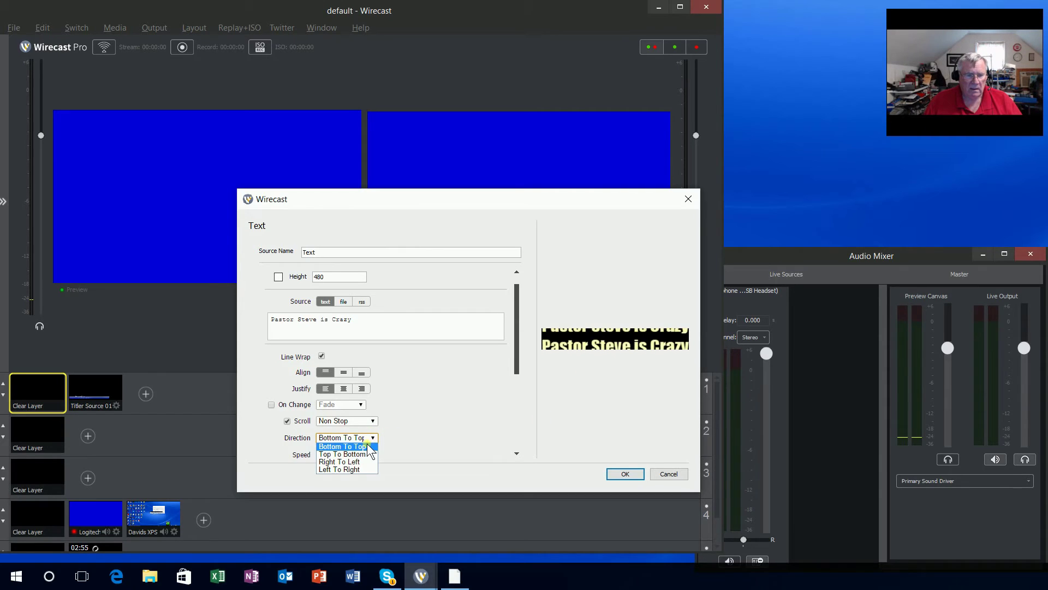
pyautogui.click(346, 462)
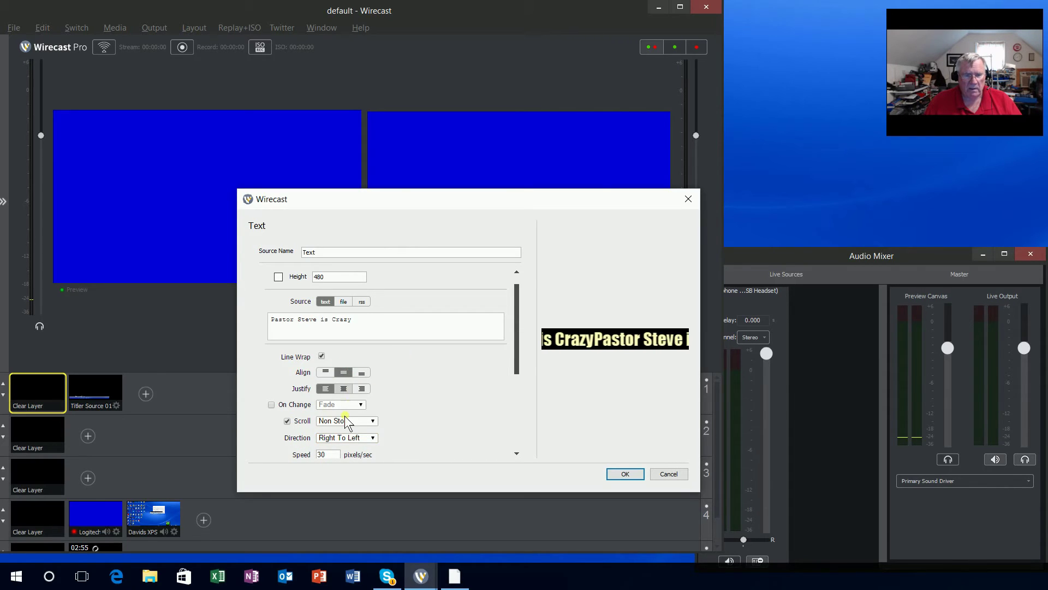
pyautogui.click(621, 474)
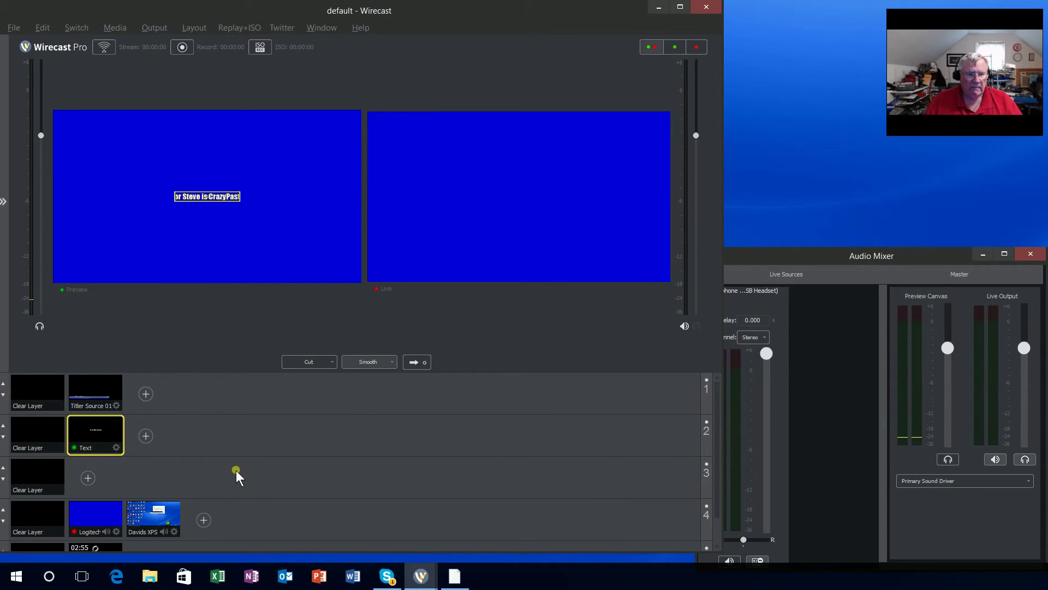
# Place the scrolling text near the canvas's lower edge at about -22, -320, scaled to about 267%, with its 640 width setting enabled.
pyautogui.doubleClick(98, 431)
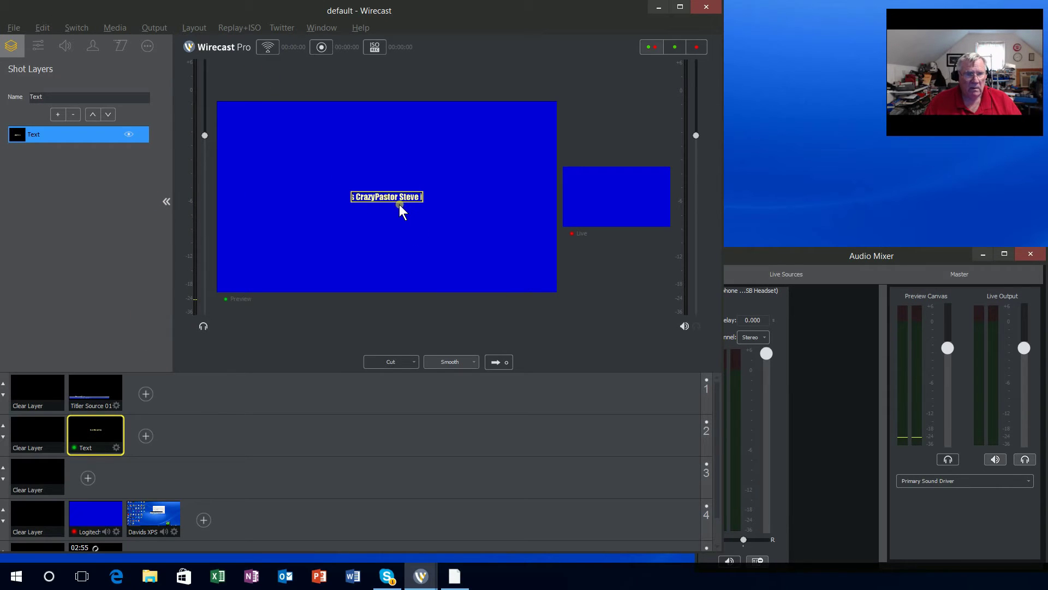
pyautogui.moveTo(372, 279); pyautogui.dragTo(392, 281)
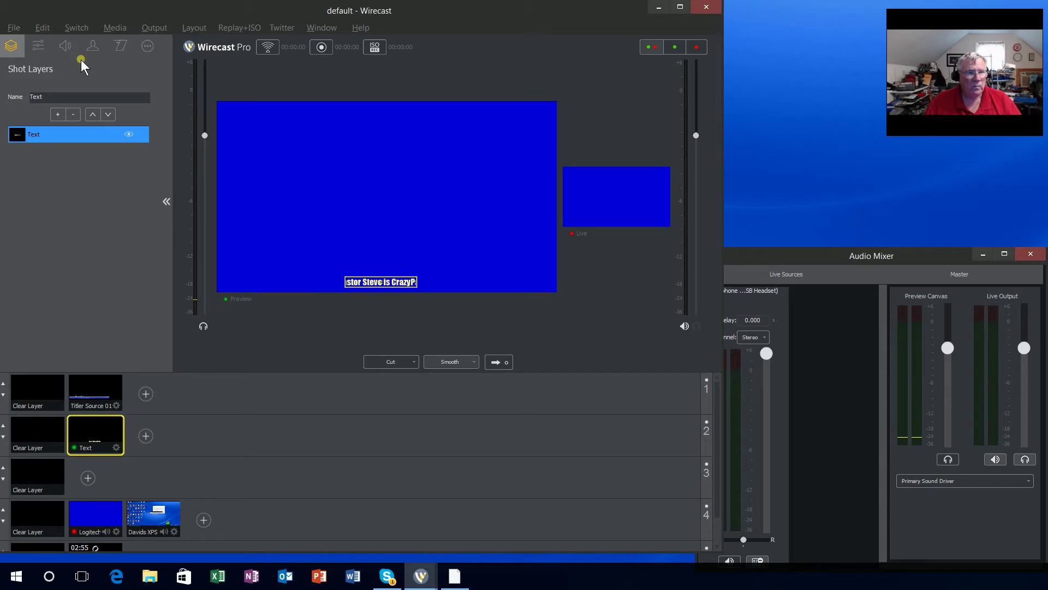
pyautogui.click(39, 47)
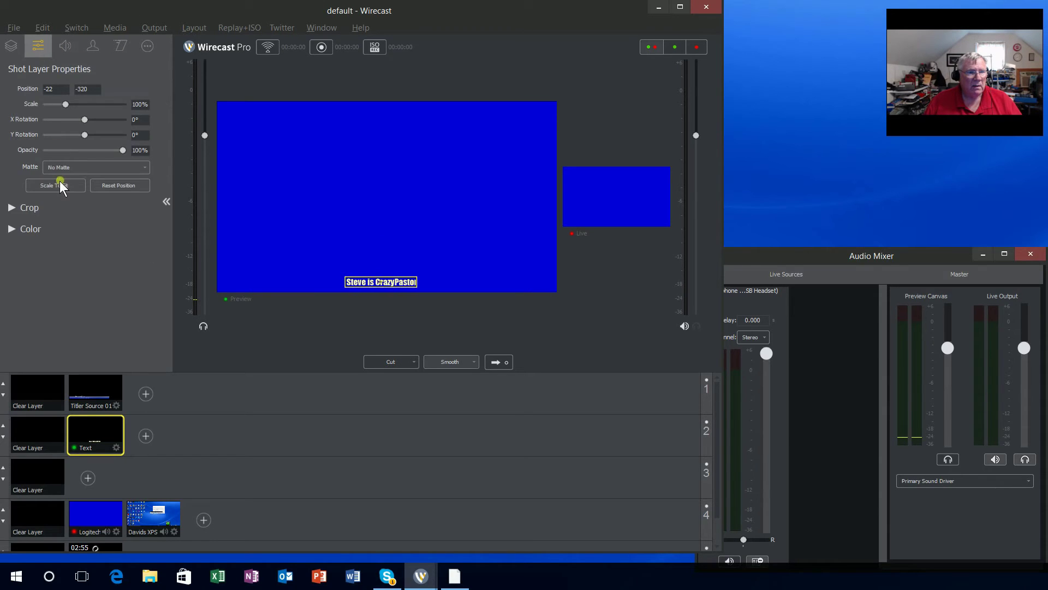
pyautogui.moveTo(67, 104); pyautogui.dragTo(97, 107)
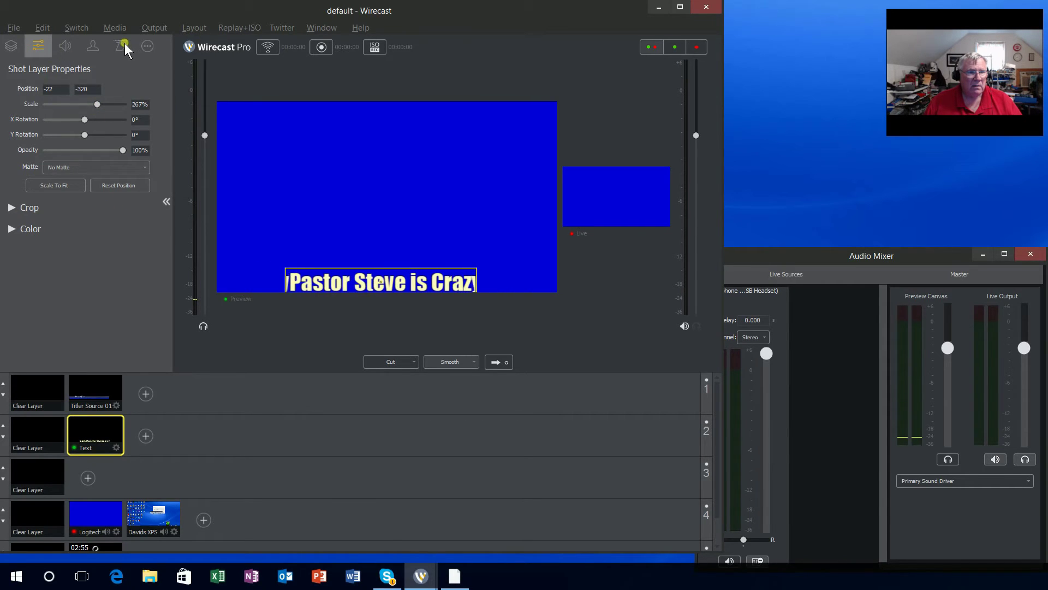
pyautogui.click(145, 47)
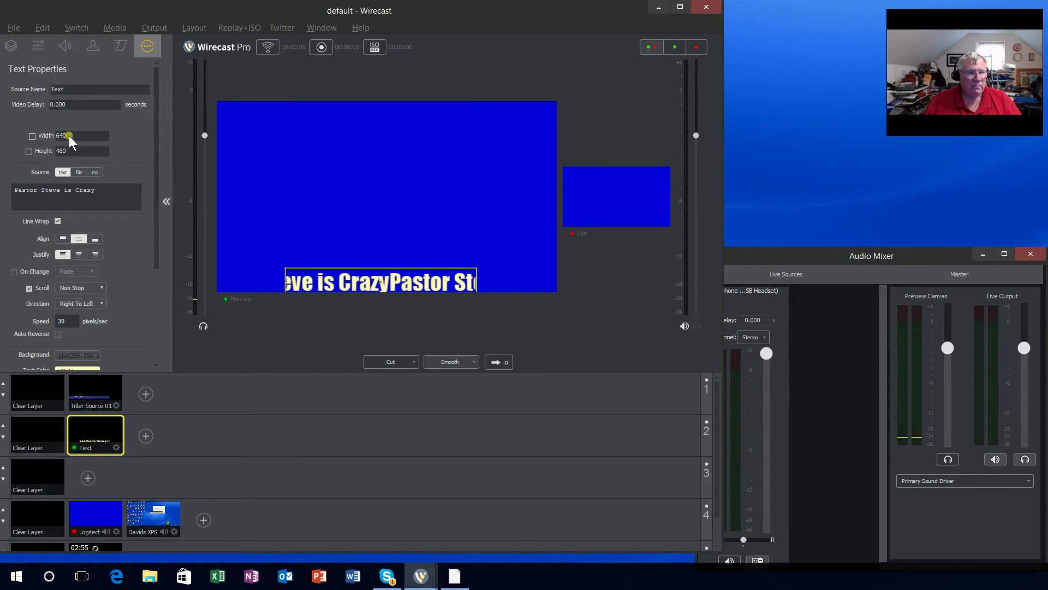
pyautogui.click(32, 136)
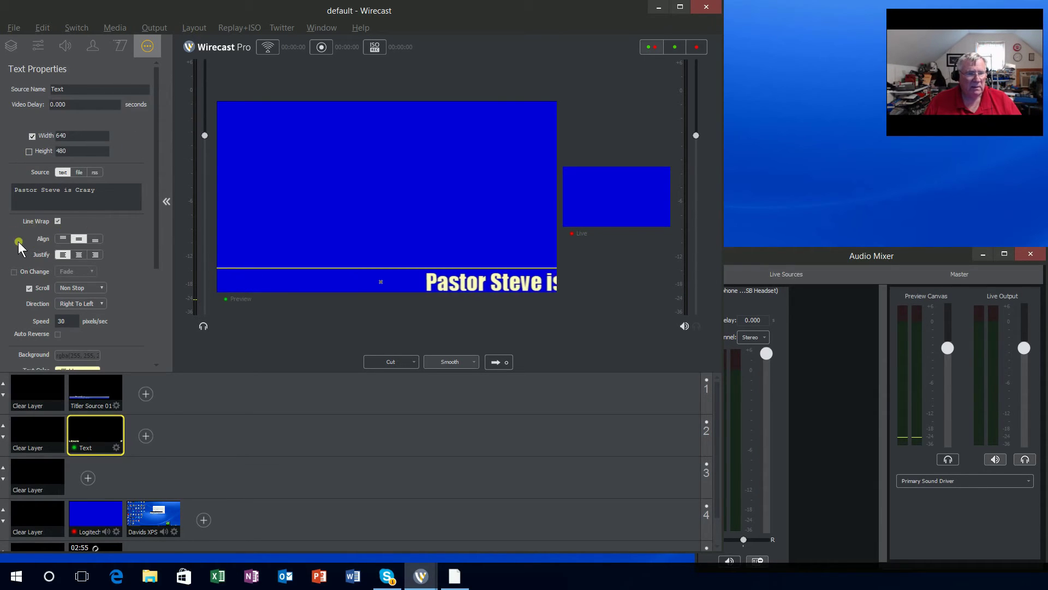
pyautogui.click(169, 207)
# Take the scrolling text live, followed by the desktop capture shot from layer 4 beneath it.
pyautogui.click(417, 360)
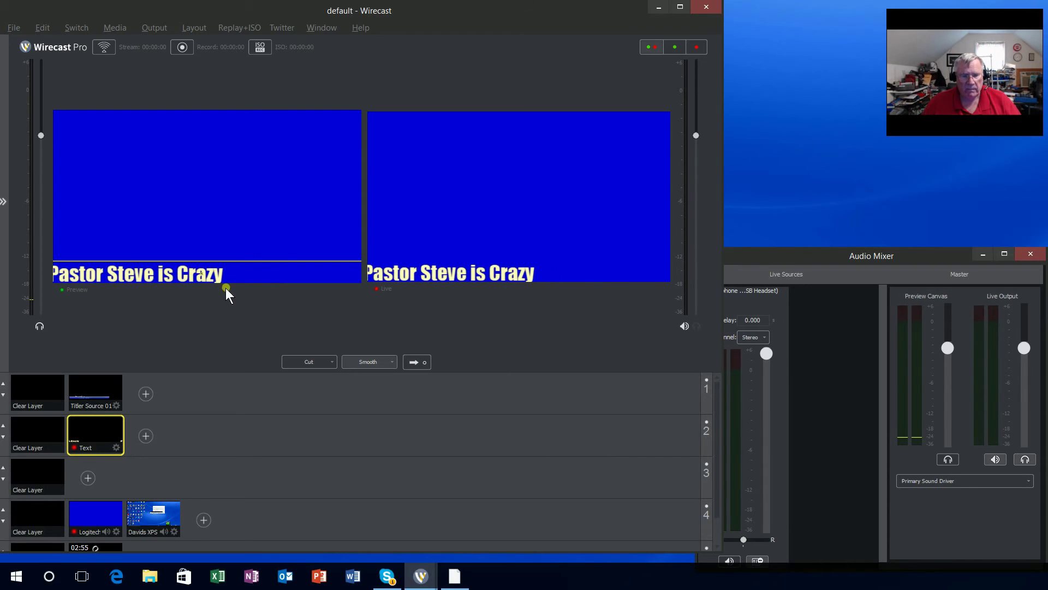
pyautogui.click(133, 521)
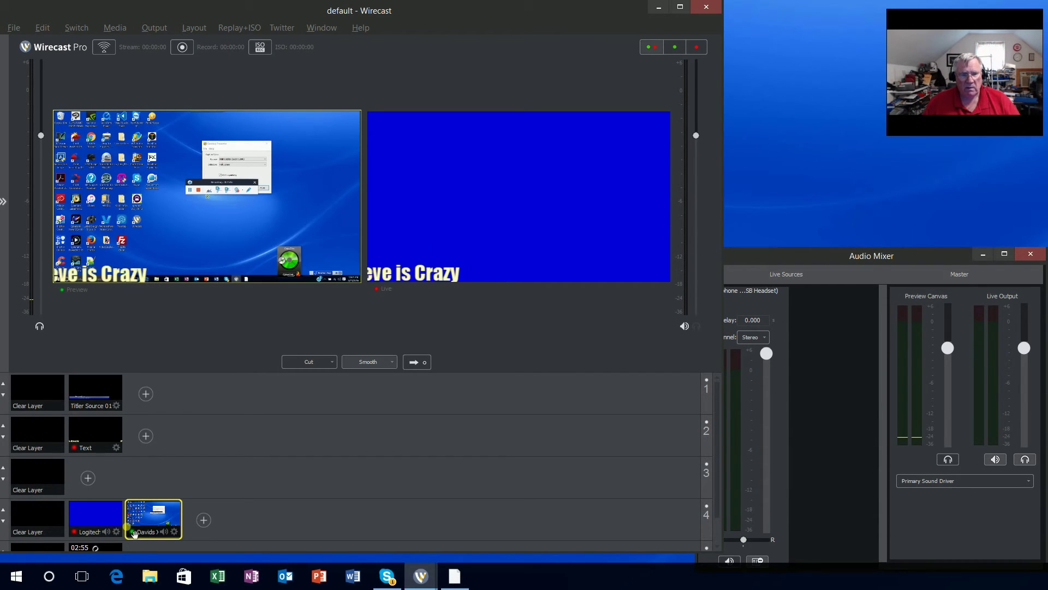
pyautogui.click(414, 364)
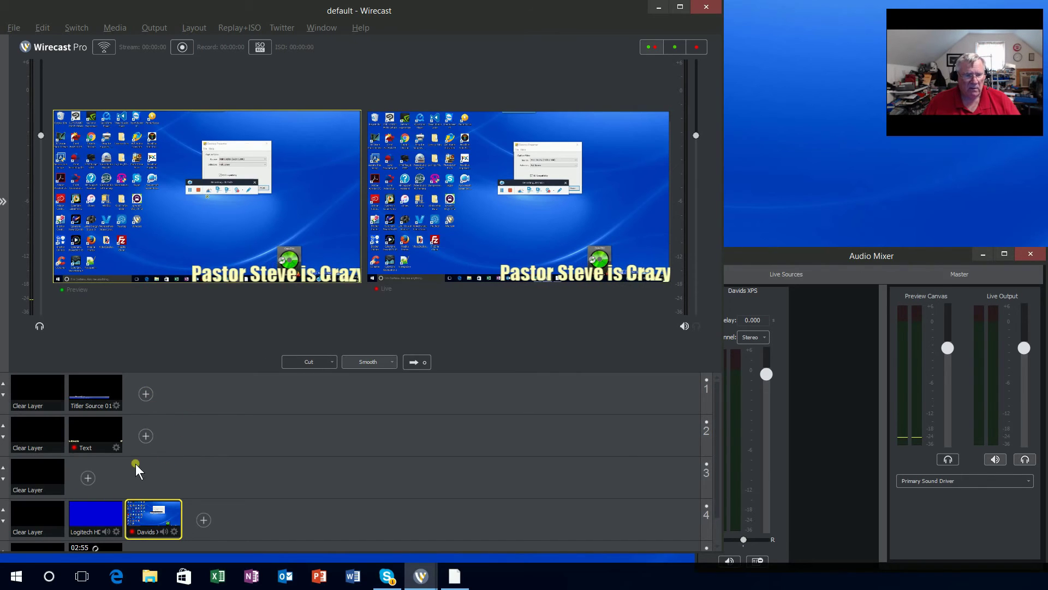
# Take Titler Source 01 live on layer 1 over the desktop shot, and clear layer 1 from the live output.
pyautogui.click(92, 390)
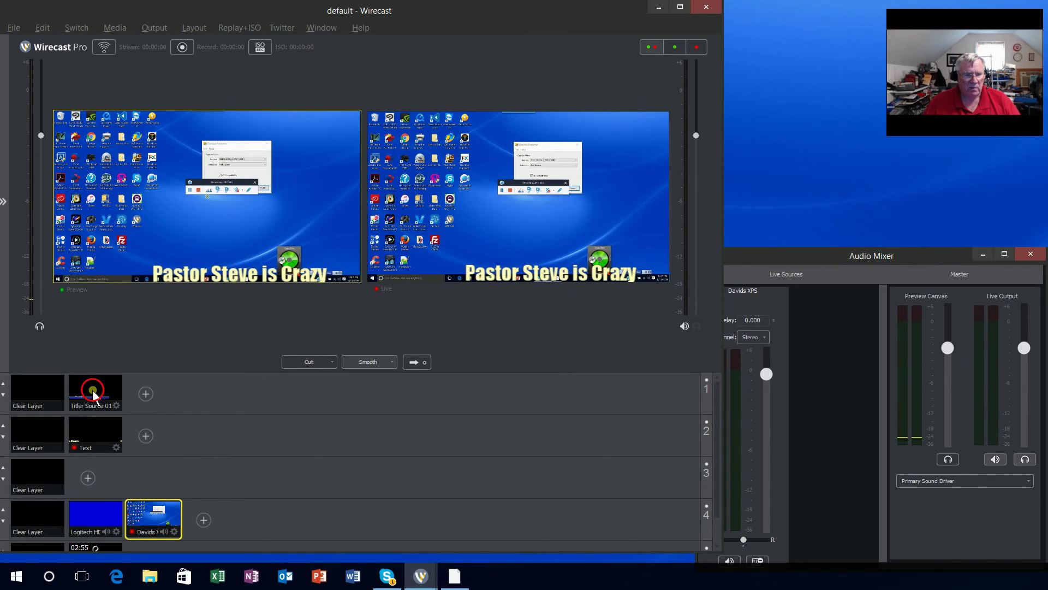
pyautogui.click(416, 362)
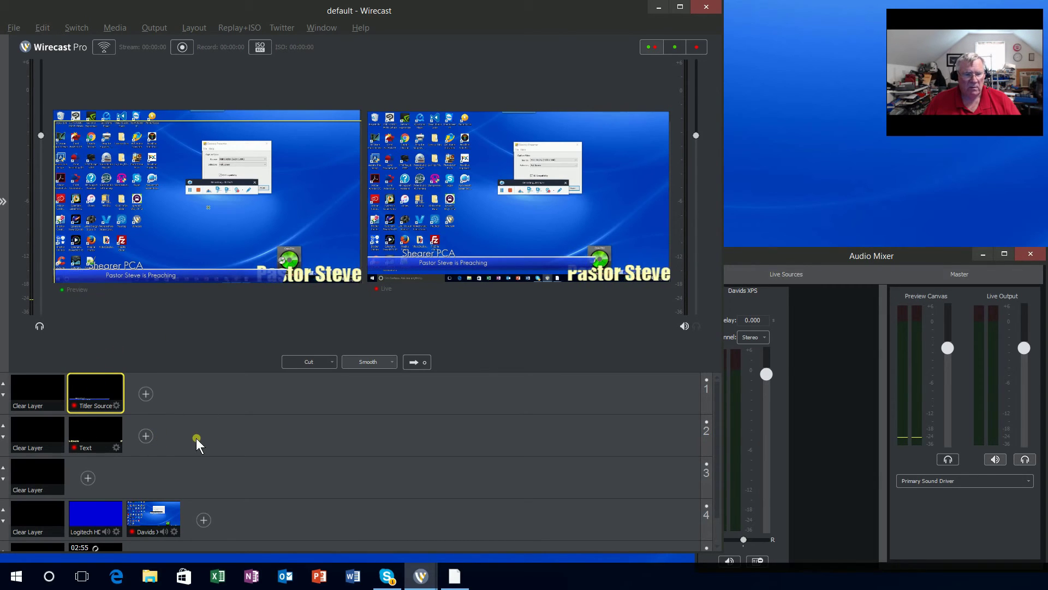
pyautogui.click(40, 389)
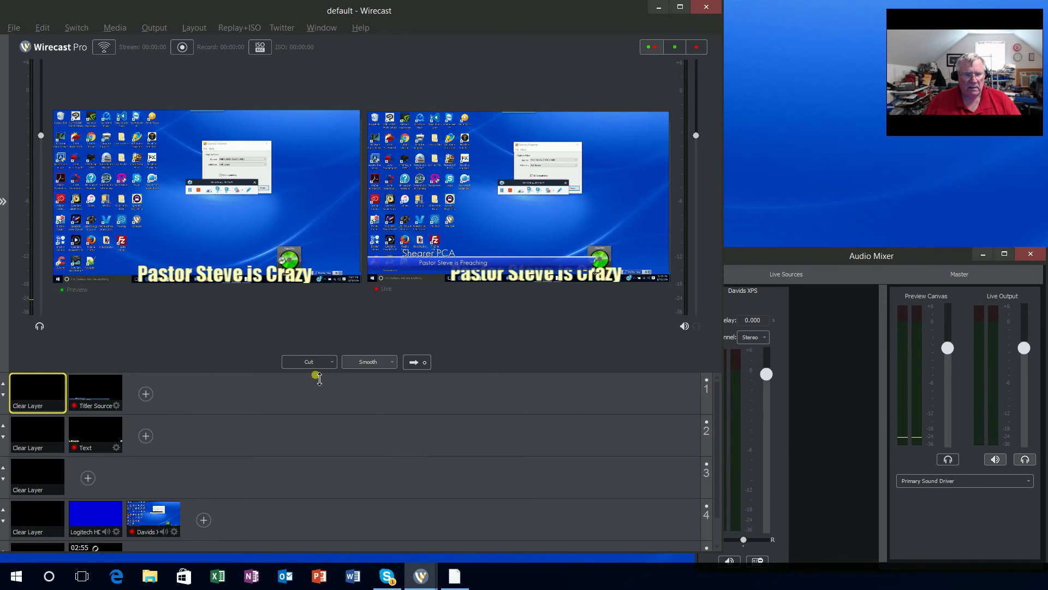
pyautogui.click(410, 363)
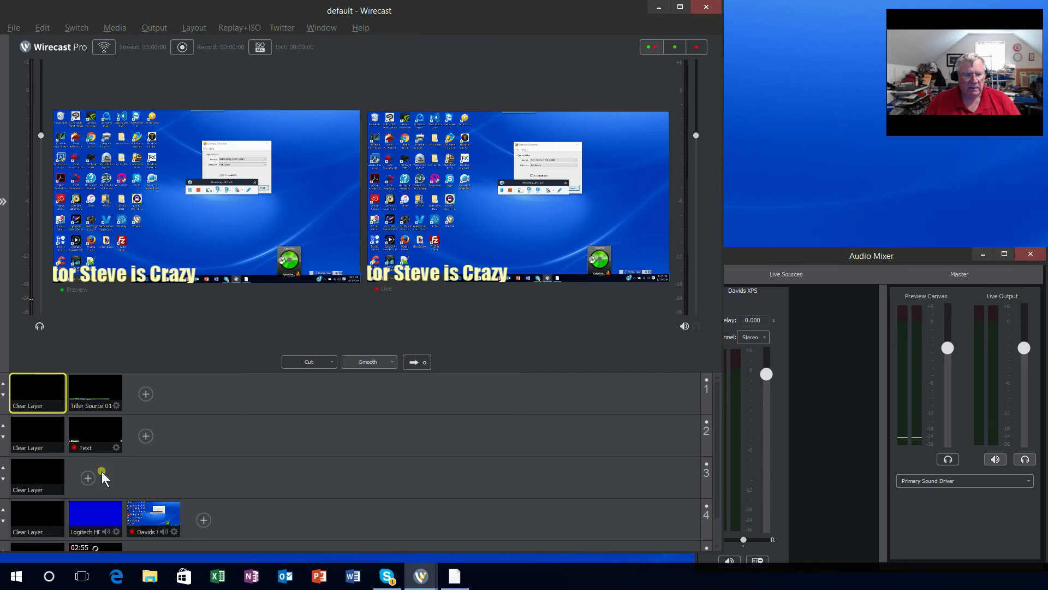
# Change the Smooth transition to Cross Dissolve and use it to clear the scrolling text on layer 2 from the live output.
pyautogui.click(392, 364)
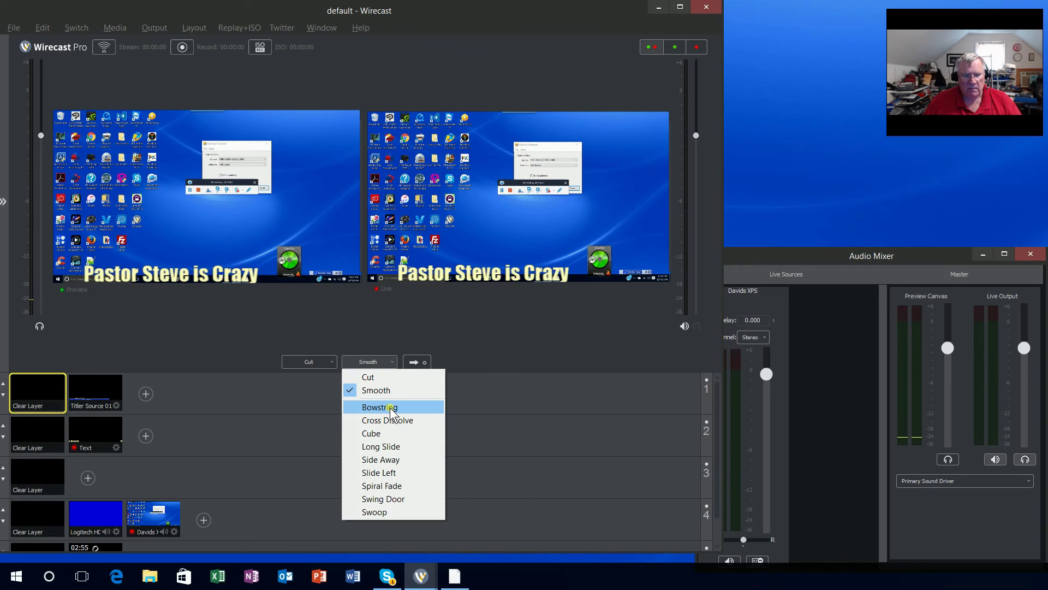
pyautogui.click(373, 419)
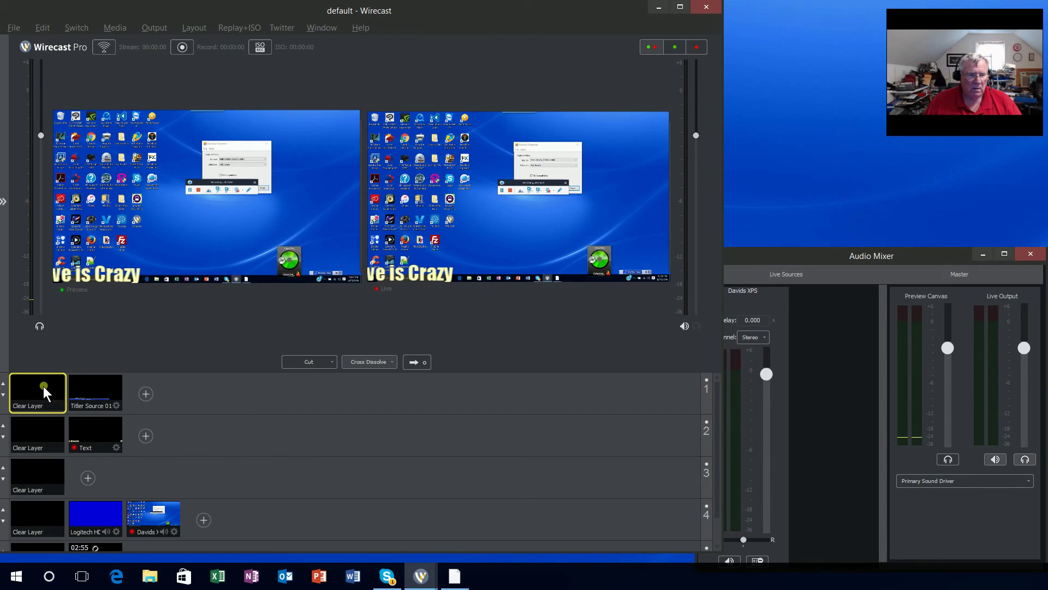
pyautogui.click(27, 439)
pyautogui.click(410, 361)
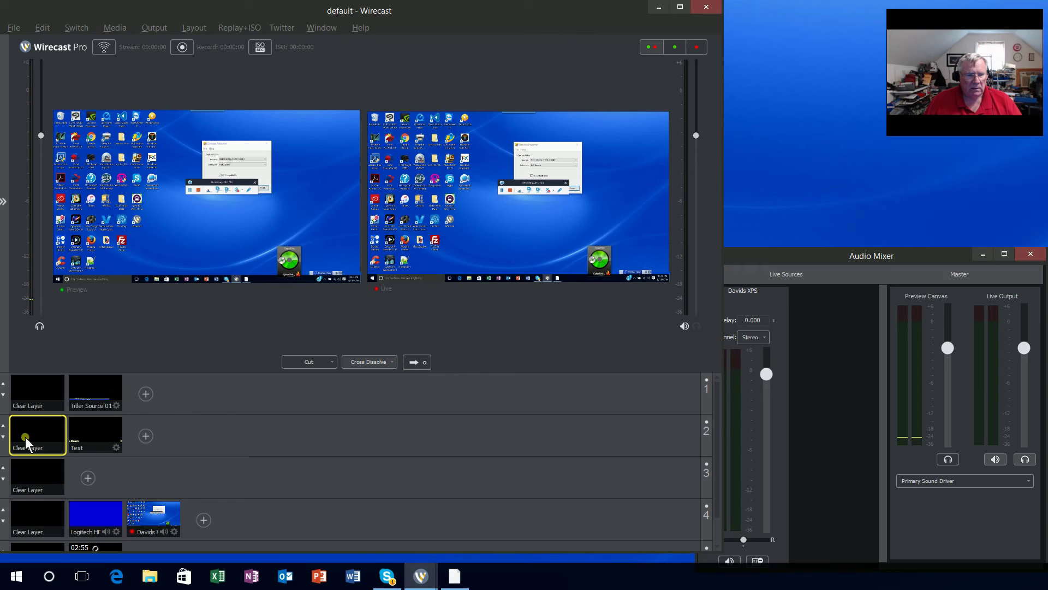
# Bring the scrolling Text shot on layer 2 back live with the Cross Dissolve transition.
pyautogui.click(107, 432)
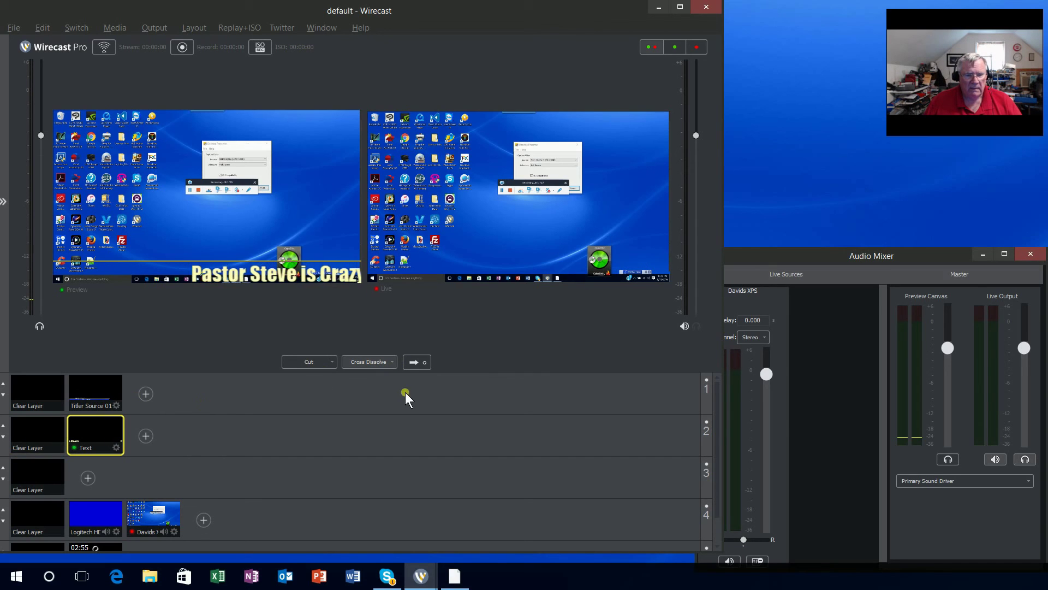
pyautogui.click(410, 362)
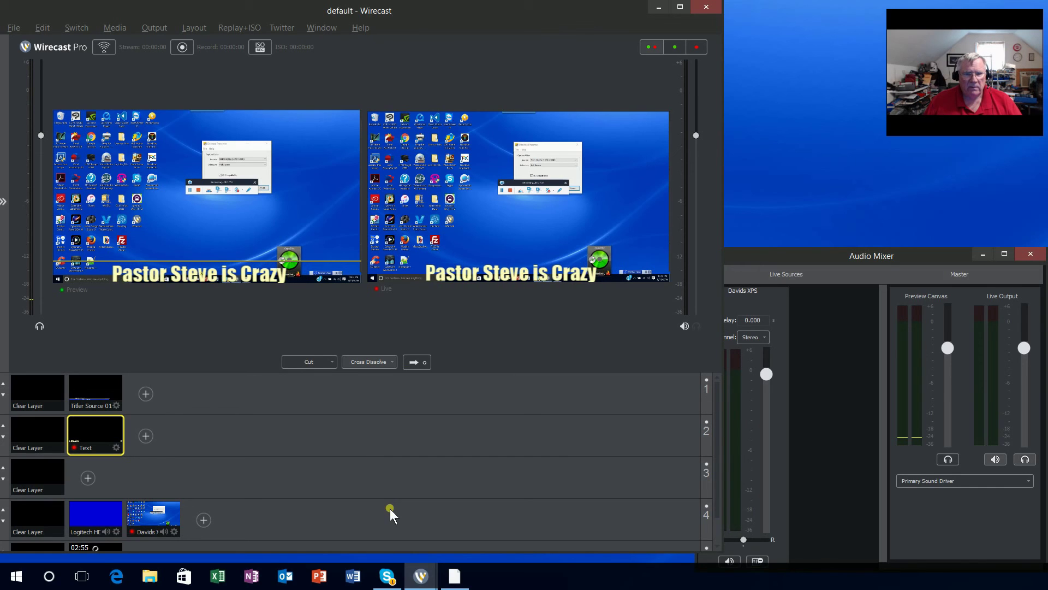